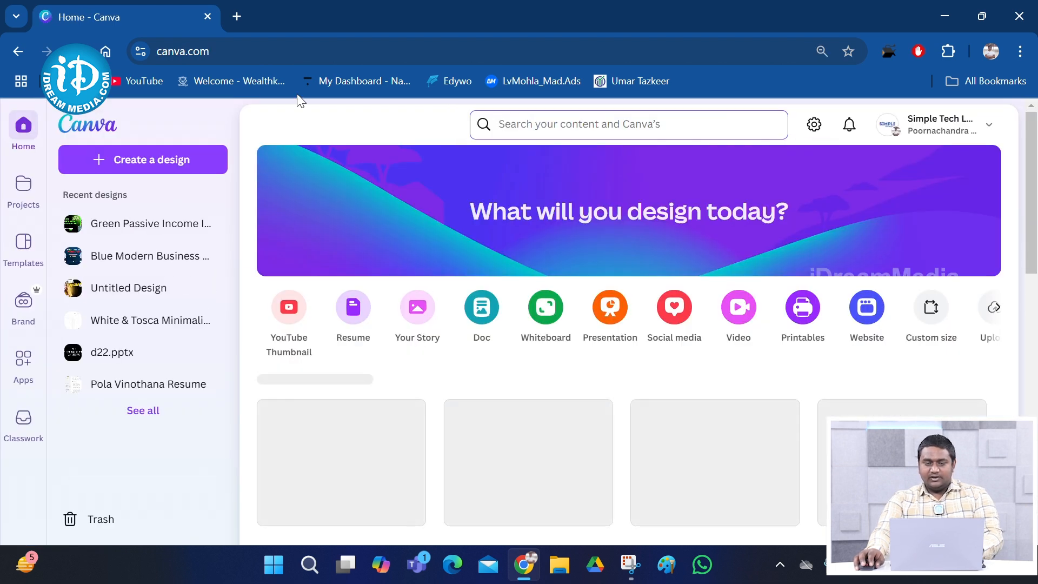
Search Canva templates for 'realestate' and browse the real estate post, flyer and logo results
{"action": "left_click", "coordinate": [535, 121]}
{"action": "type", "text": "re"}
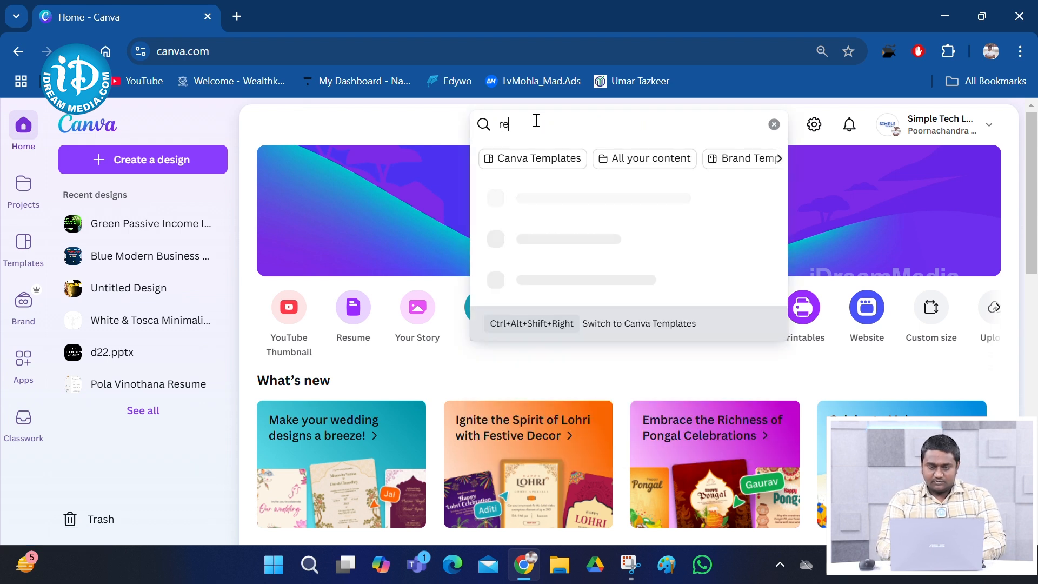
{"action": "type", "text": "alestate"}
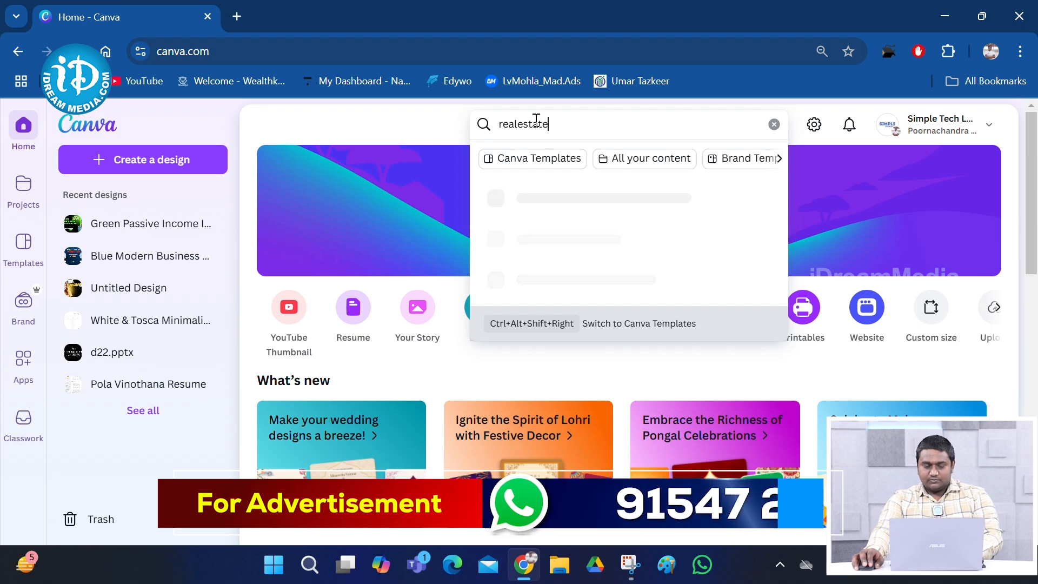
{"action": "key", "text": "Return"}
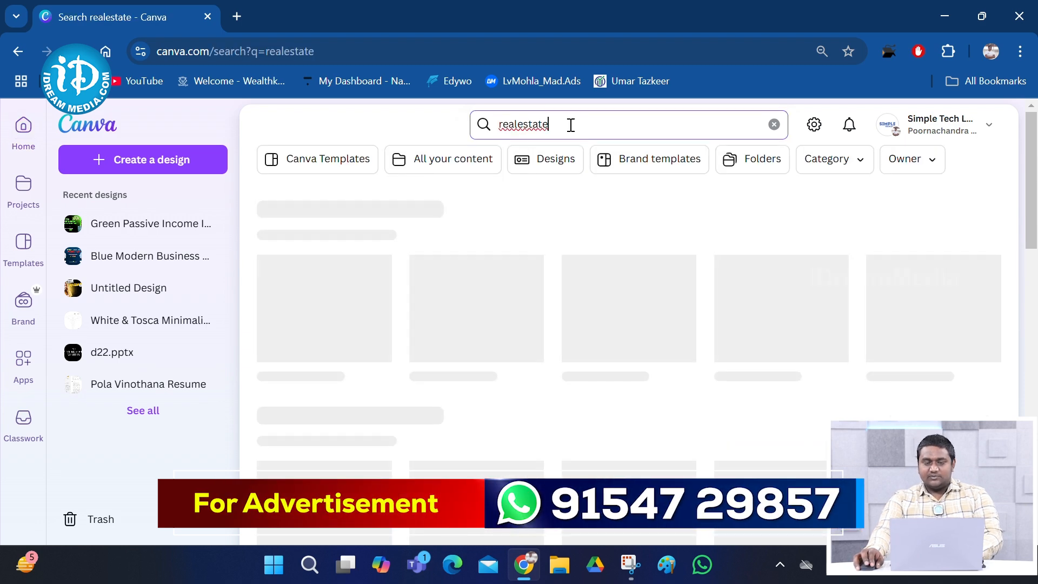
{"action": "scroll", "coordinate": [459, 233], "scroll_direction": "down", "scroll_amount": 2}
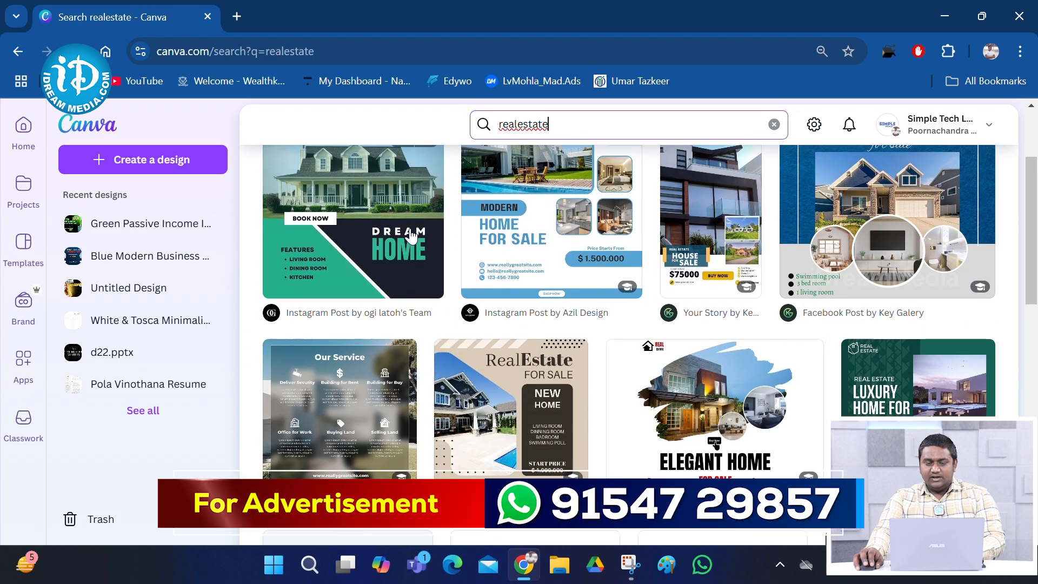
{"action": "scroll", "coordinate": [376, 235], "scroll_direction": "down", "scroll_amount": 2}
{"action": "scroll", "coordinate": [416, 213], "scroll_direction": "up", "scroll_amount": 3}
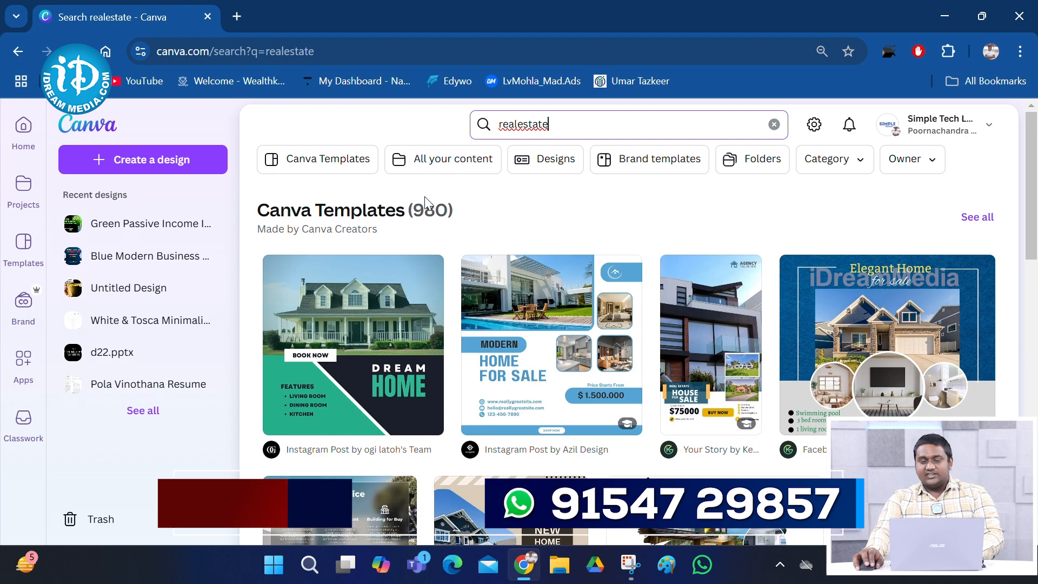
{"action": "scroll", "coordinate": [464, 238], "scroll_direction": "down", "scroll_amount": 3}
{"action": "scroll", "coordinate": [454, 254], "scroll_direction": "down", "scroll_amount": 12}
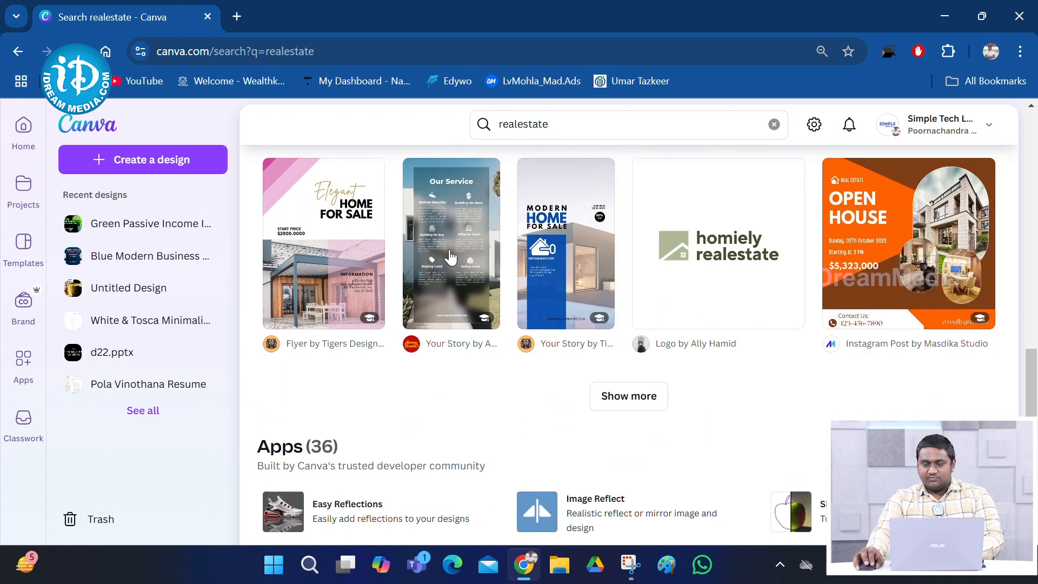
{"action": "scroll", "coordinate": [496, 264], "scroll_direction": "up", "scroll_amount": 15}
{"action": "scroll", "coordinate": [554, 381], "scroll_direction": "down", "scroll_amount": 3}
{"action": "scroll", "coordinate": [554, 381], "scroll_direction": "down", "scroll_amount": 1}
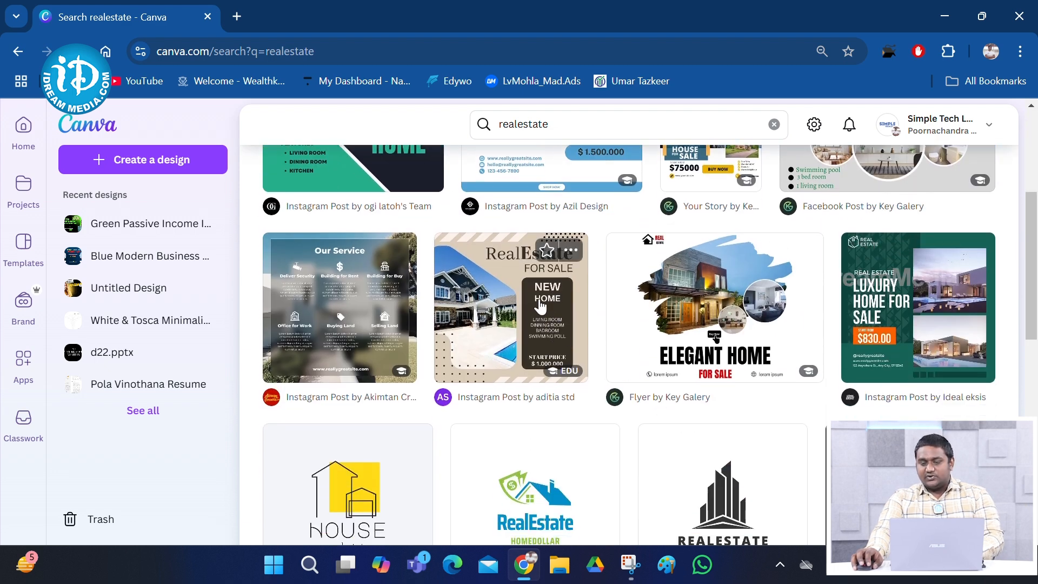
{"action": "scroll", "coordinate": [545, 308], "scroll_direction": "down", "scroll_amount": 1}
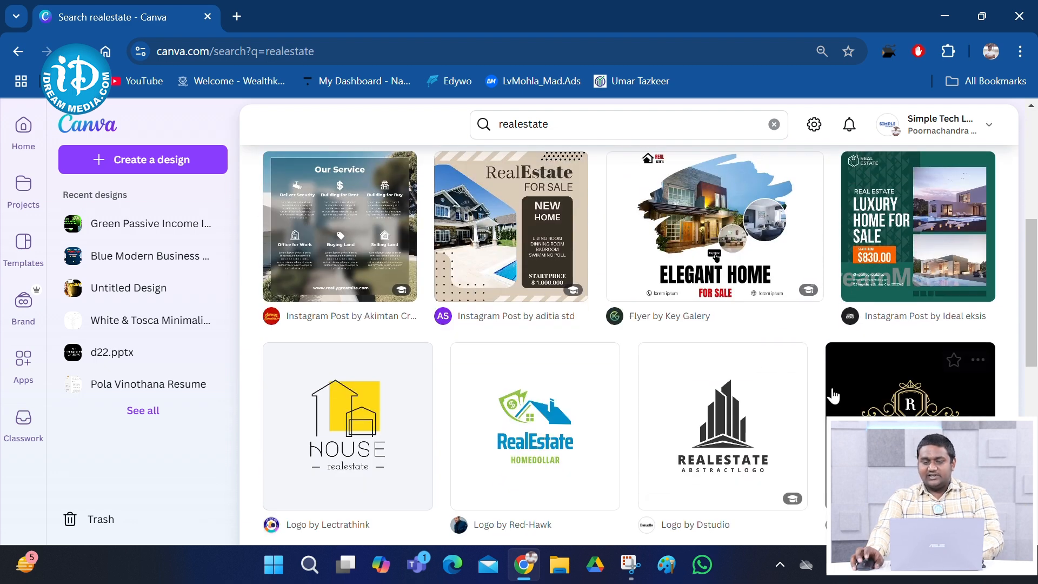
Preview the Luxury Home template and browse its More like this designs
{"action": "left_click", "coordinate": [911, 239]}
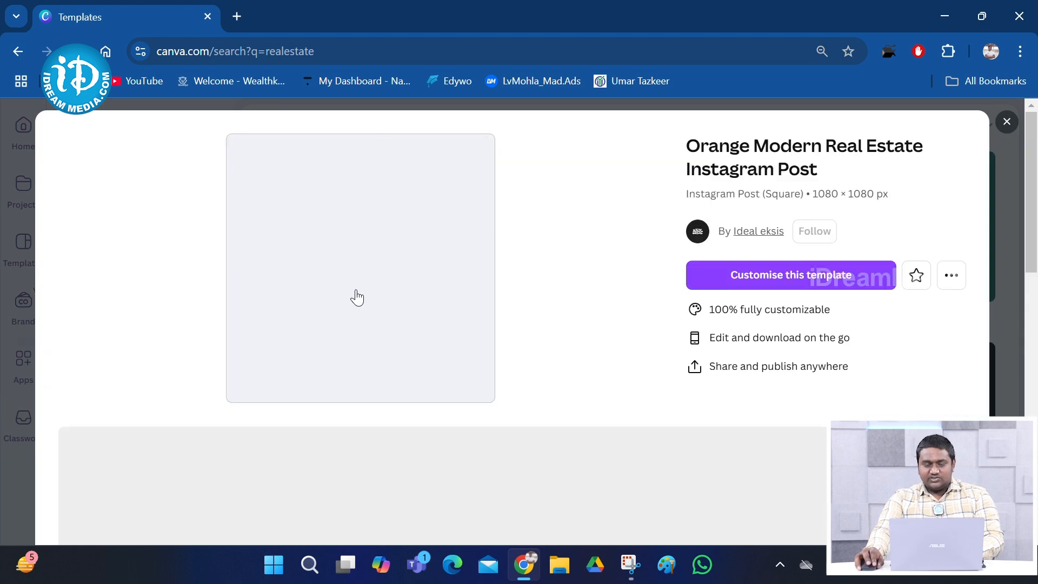
{"action": "scroll", "coordinate": [388, 303], "scroll_direction": "down", "scroll_amount": 1}
{"action": "scroll", "coordinate": [388, 304], "scroll_direction": "down", "scroll_amount": 5}
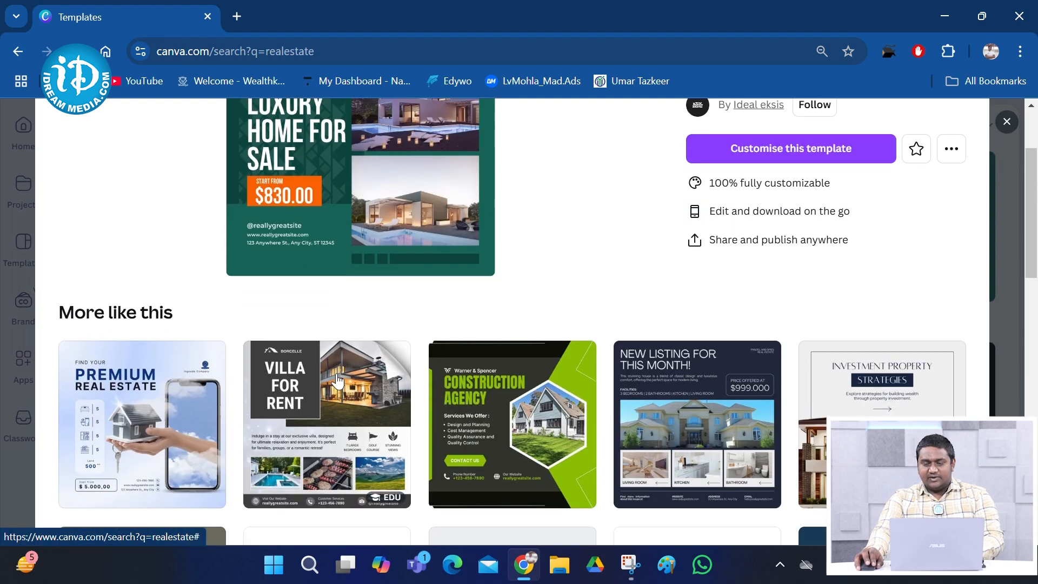
{"action": "scroll", "coordinate": [180, 328], "scroll_direction": "down", "scroll_amount": 3}
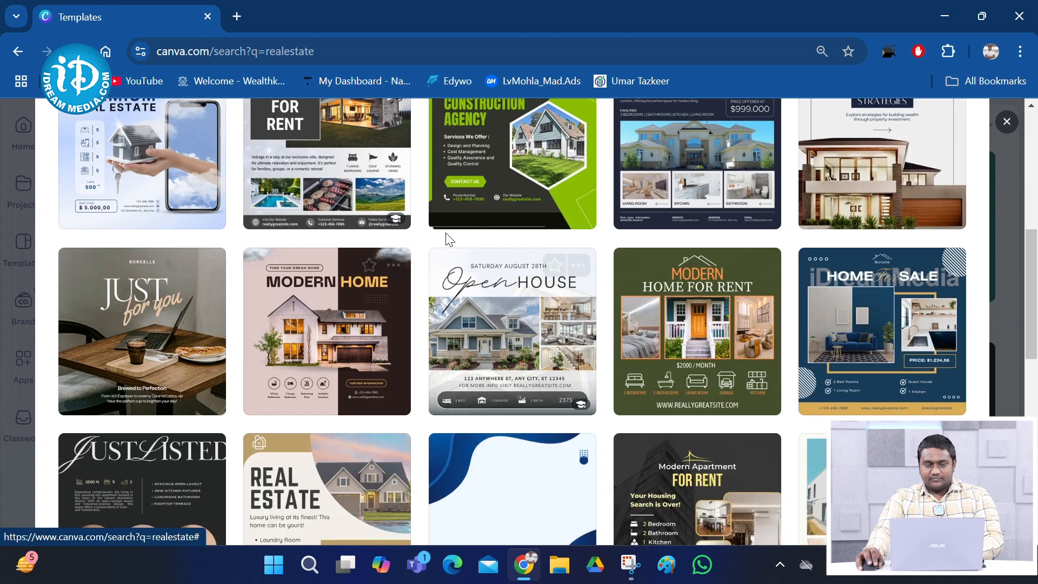
{"action": "scroll", "coordinate": [352, 342], "scroll_direction": "down", "scroll_amount": 3}
{"action": "scroll", "coordinate": [351, 342], "scroll_direction": "down", "scroll_amount": 4}
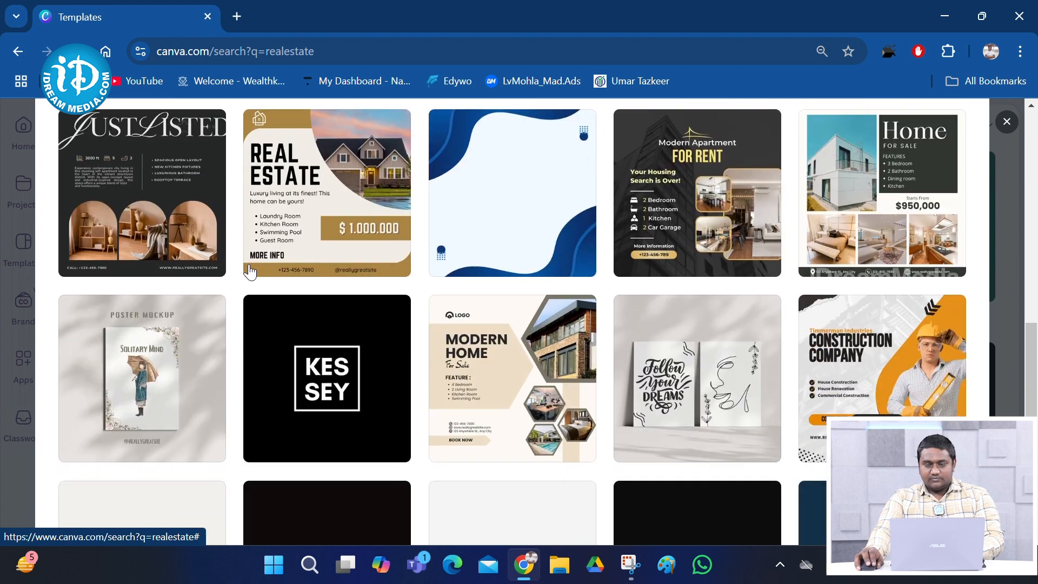
{"action": "scroll", "coordinate": [331, 278], "scroll_direction": "down", "scroll_amount": 1}
{"action": "scroll", "coordinate": [491, 350], "scroll_direction": "up", "scroll_amount": 3}
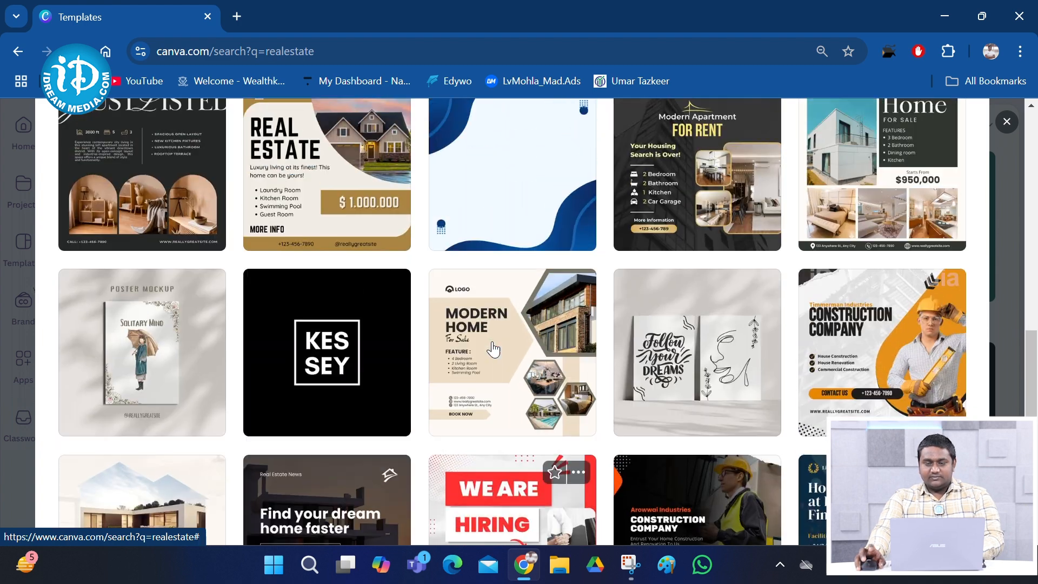
Preview the Brown And White Modern Real Estate Instagram Post template
{"action": "left_click", "coordinate": [338, 205]}
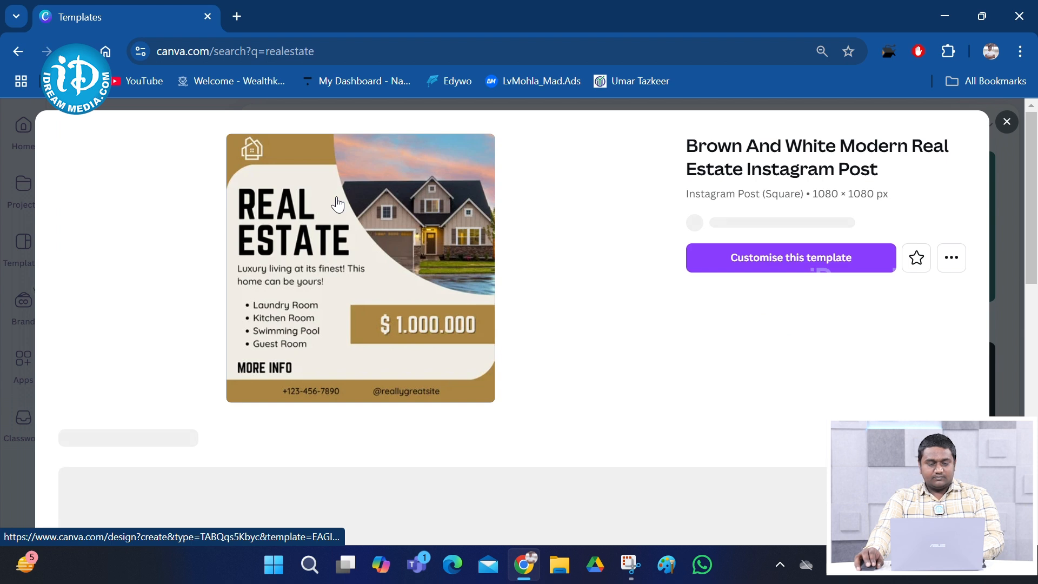
{"action": "scroll", "coordinate": [377, 301], "scroll_direction": "down", "scroll_amount": 2}
{"action": "scroll", "coordinate": [507, 180], "scroll_direction": "up", "scroll_amount": 2}
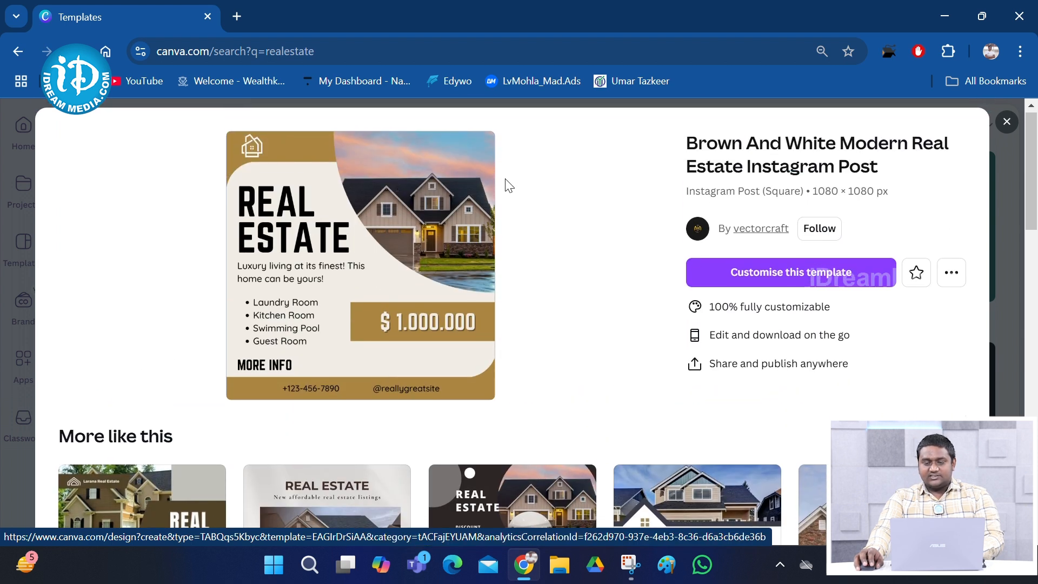
Customise the brown and white template, enlarge the canvas view, and select the house photo
{"action": "left_click", "coordinate": [801, 276]}
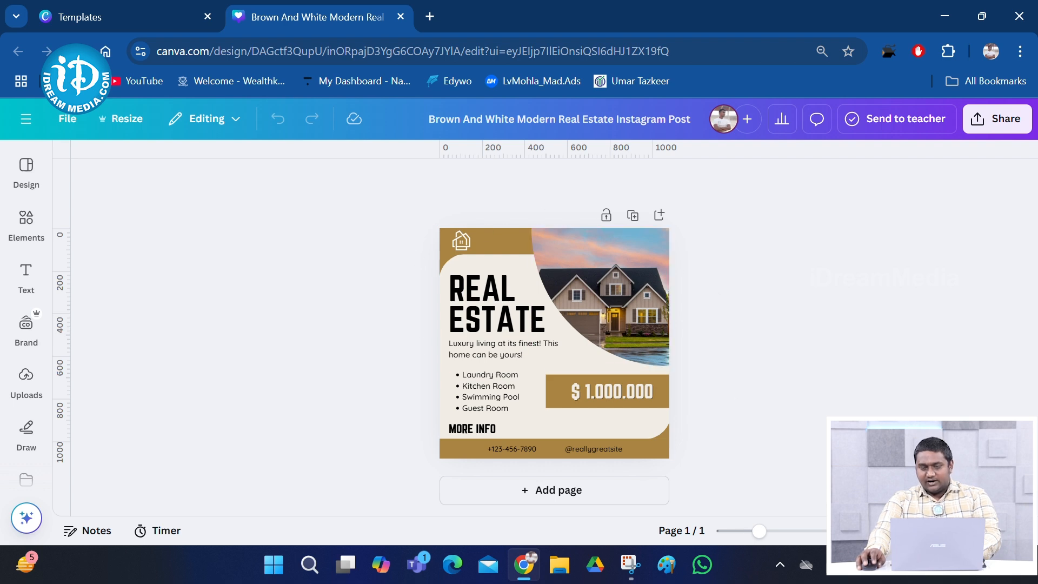
{"action": "mouse_move", "coordinate": [759, 531]}
{"action": "left_mouse_down"}
{"action": "mouse_move", "coordinate": [779, 532]}
{"action": "mouse_move", "coordinate": [753, 532]}
{"action": "mouse_move", "coordinate": [778, 551]}
{"action": "mouse_move", "coordinate": [767, 532]}
{"action": "left_mouse_up"}
{"action": "left_click", "coordinate": [610, 248]}
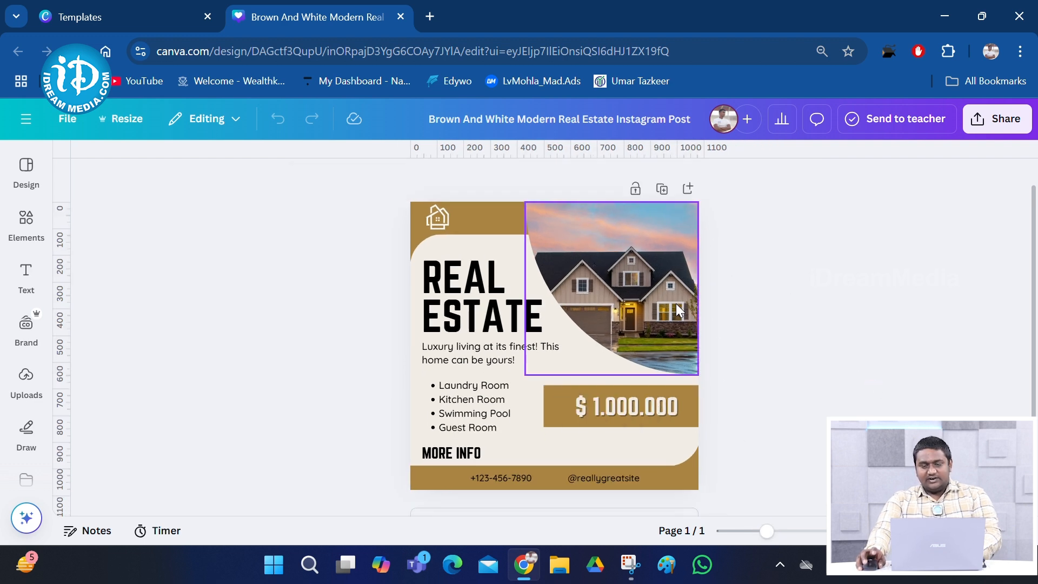
Delete the house photo from the post while keeping its empty frame
{"action": "left_click", "coordinate": [636, 412]}
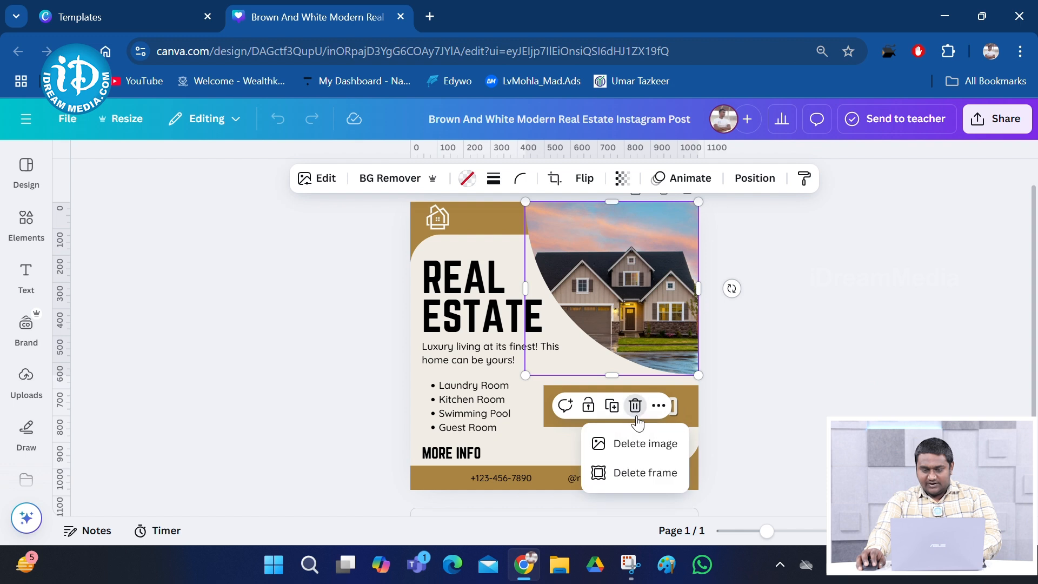
{"action": "left_click", "coordinate": [635, 407]}
{"action": "left_click", "coordinate": [636, 406]}
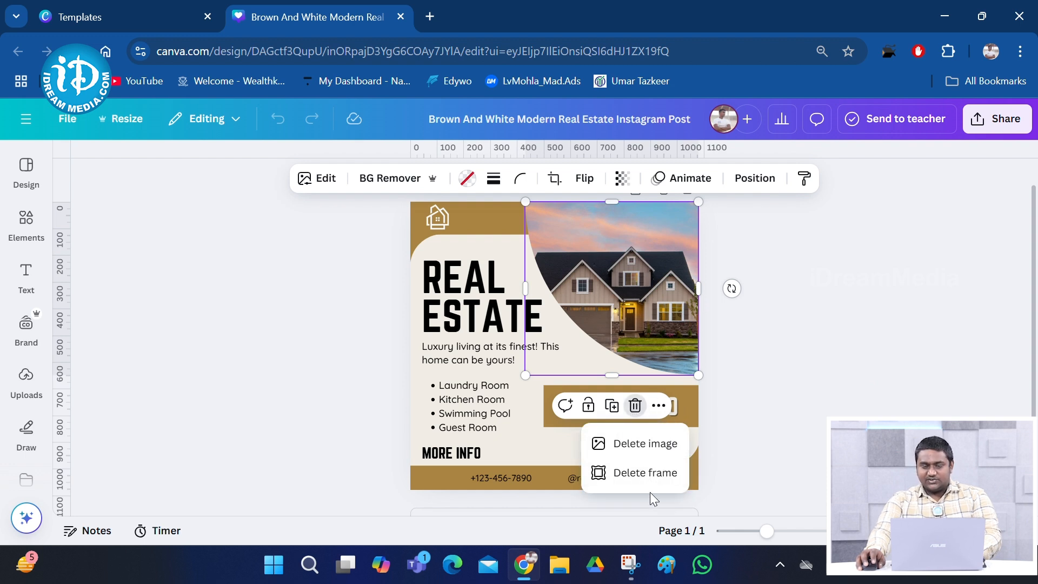
{"action": "left_click", "coordinate": [669, 444]}
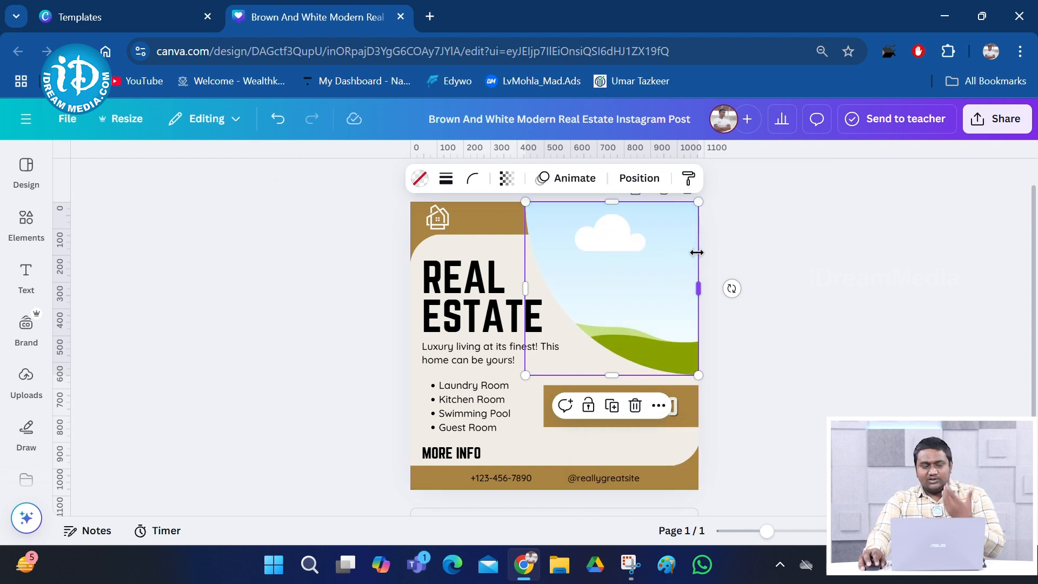
Upload the radiant-appartment image from the Desktop folder
{"action": "left_click", "coordinate": [32, 291]}
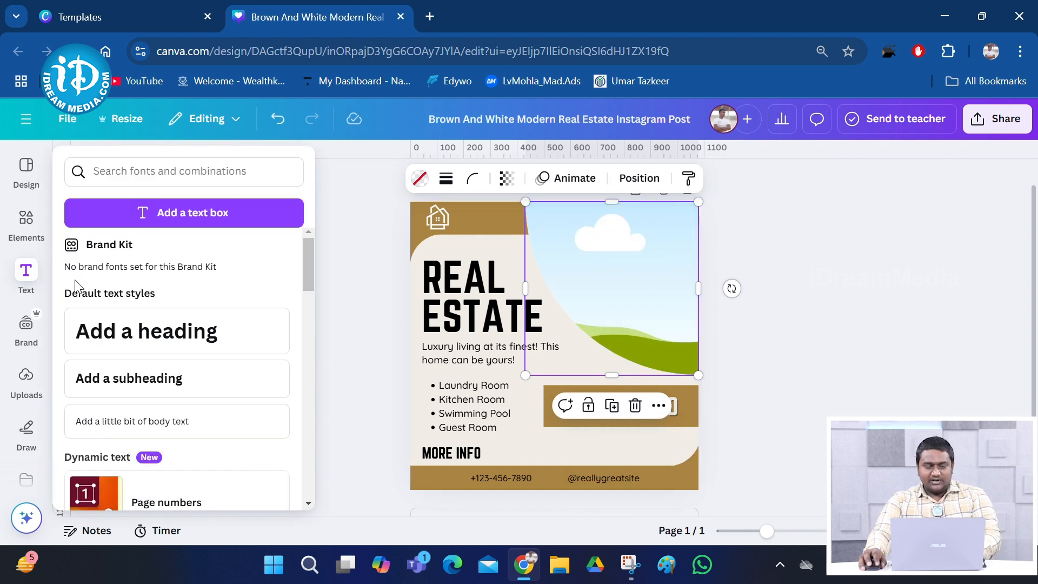
{"action": "left_click", "coordinate": [31, 393]}
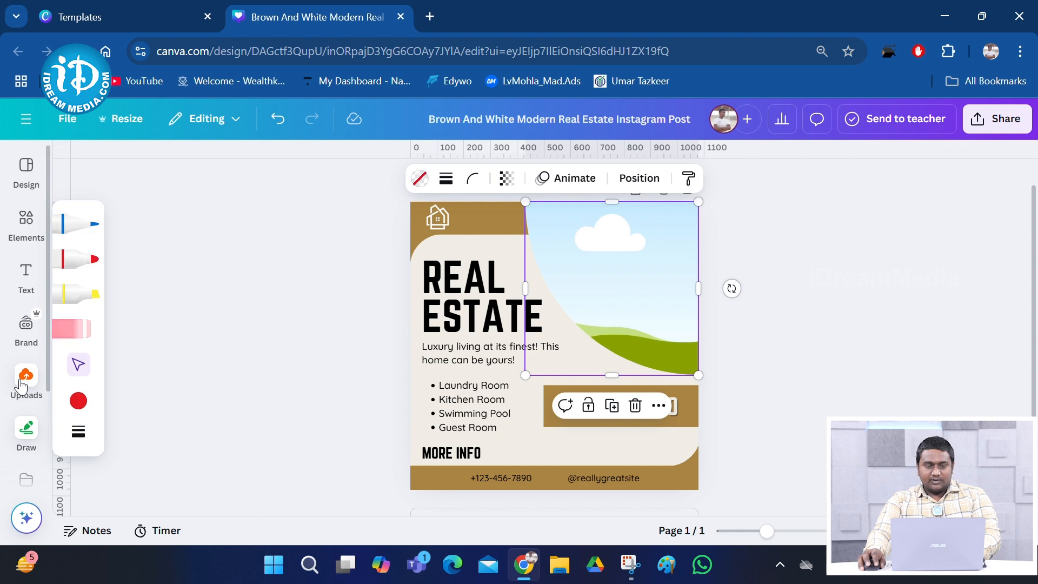
{"action": "left_click", "coordinate": [205, 209]}
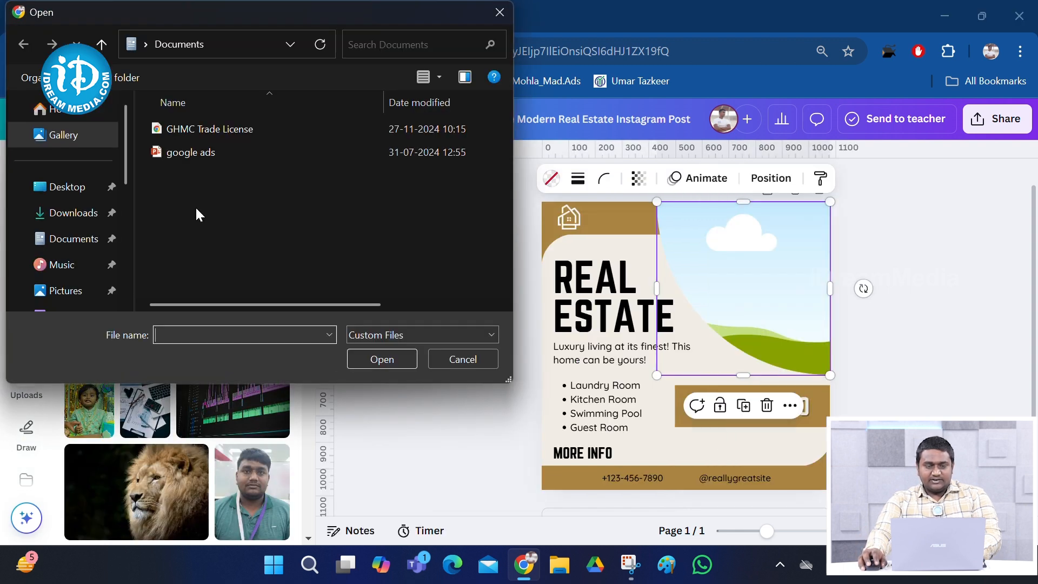
{"action": "left_click", "coordinate": [72, 187]}
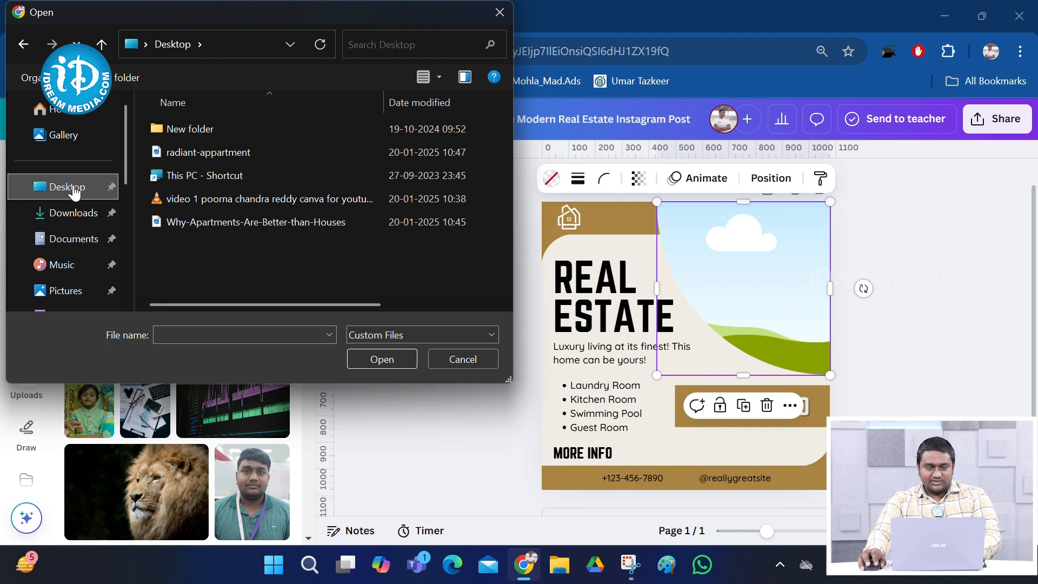
{"action": "left_click", "coordinate": [215, 156]}
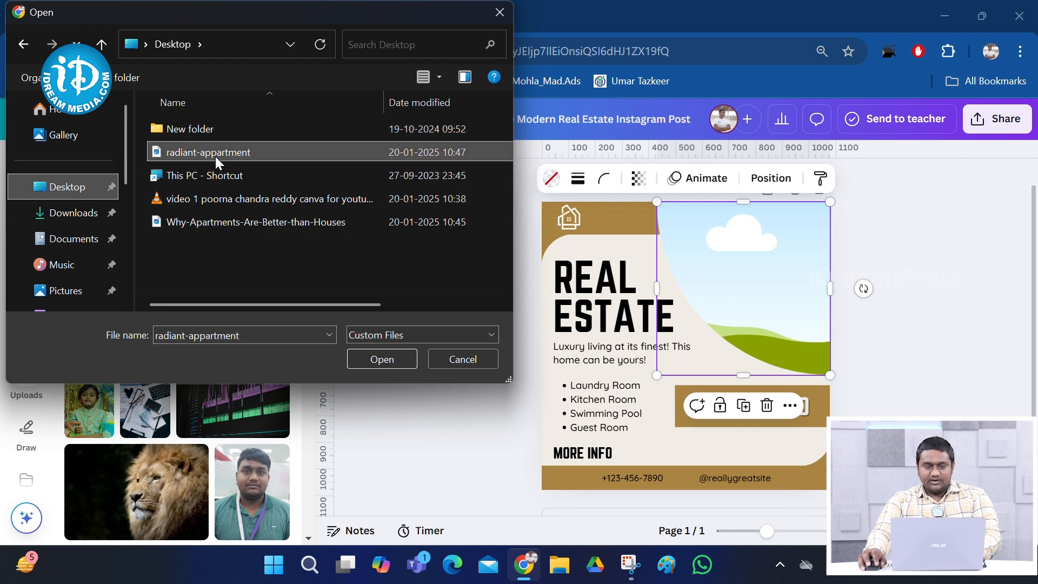
{"action": "double_click", "coordinate": [215, 157]}
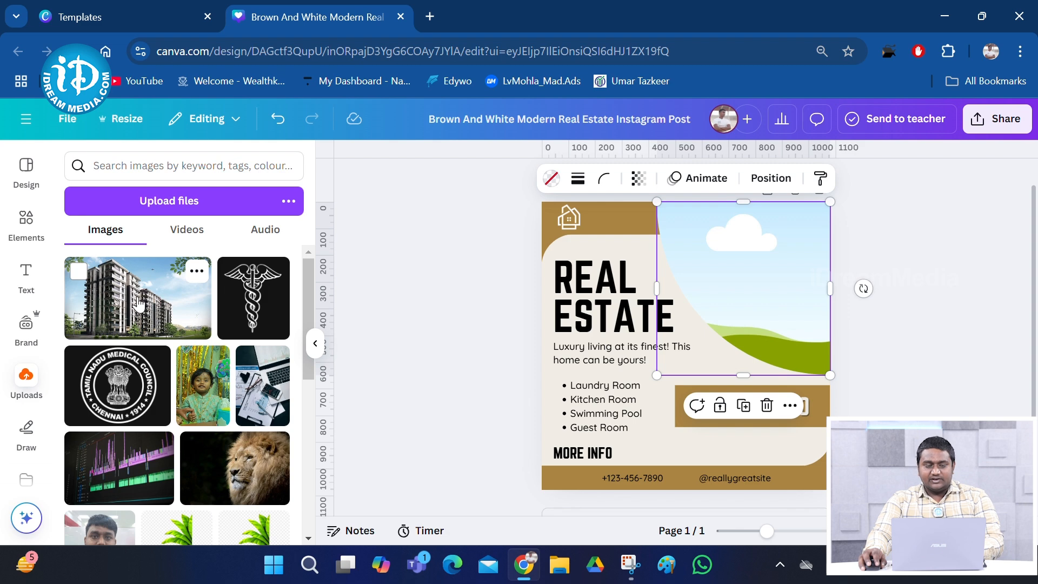
Place the apartment photo in the empty frame and crop it to show the tall tower
{"action": "left_click_drag", "start_coordinate": [123, 307], "coordinate": [806, 273]}
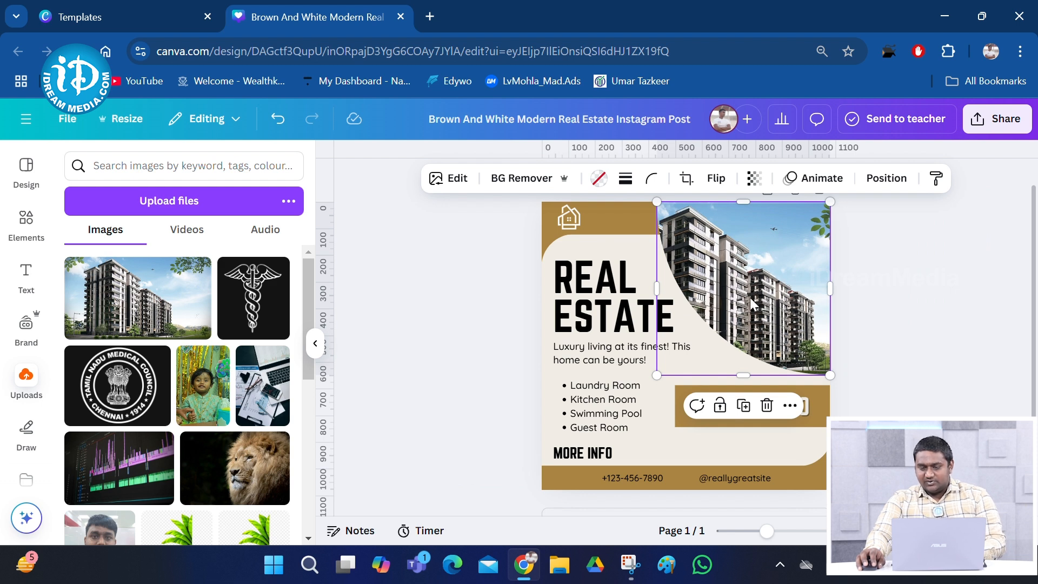
{"action": "double_click", "coordinate": [754, 303]}
{"action": "left_click_drag", "start_coordinate": [775, 277], "coordinate": [798, 282]}
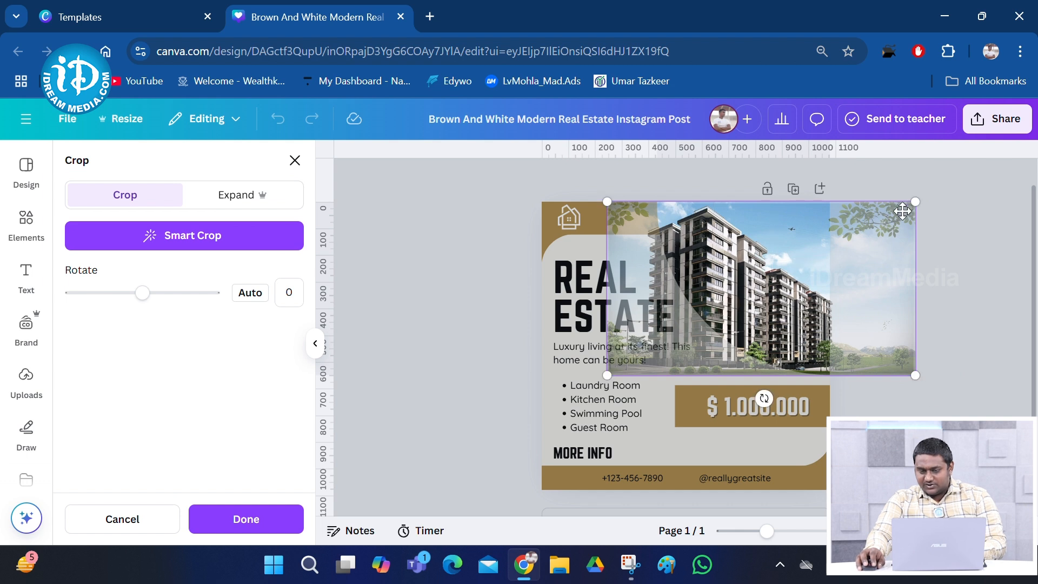
{"action": "left_click_drag", "start_coordinate": [805, 279], "coordinate": [855, 280]}
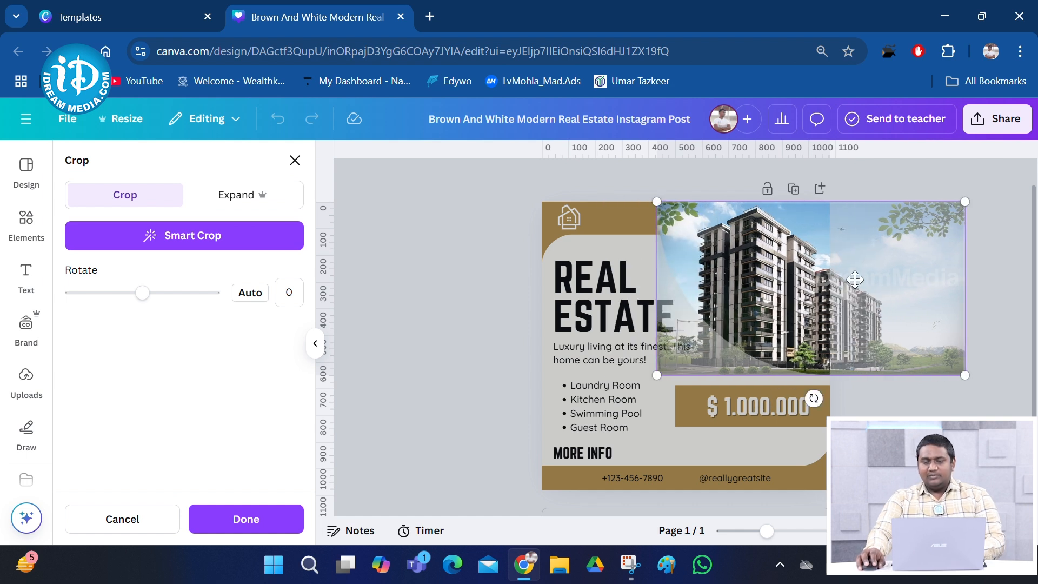
{"action": "left_click", "coordinate": [468, 254]}
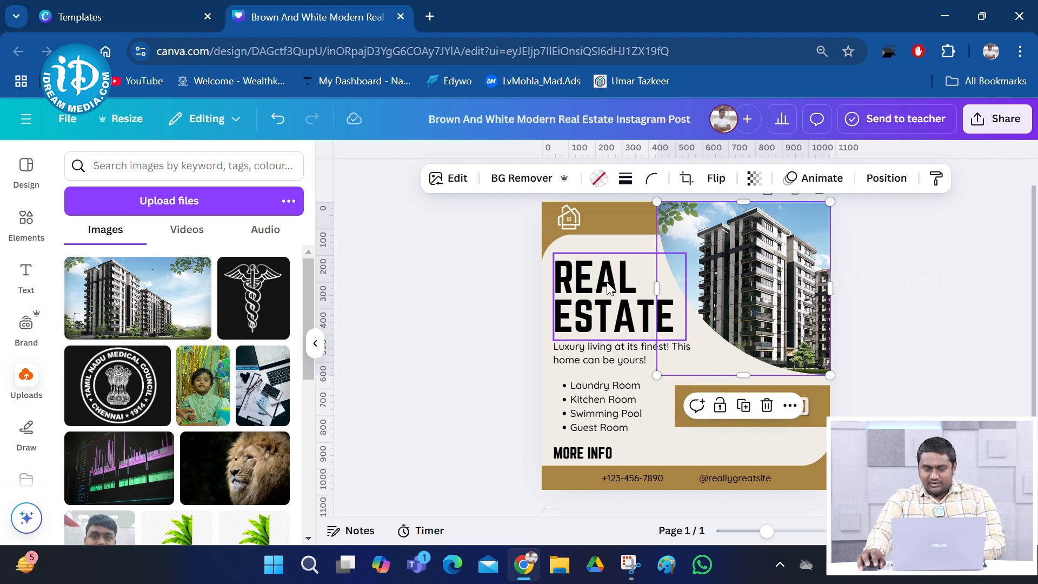
Change the REAL ESTATE heading text to FLAT FOR SALE
{"action": "left_click", "coordinate": [621, 328]}
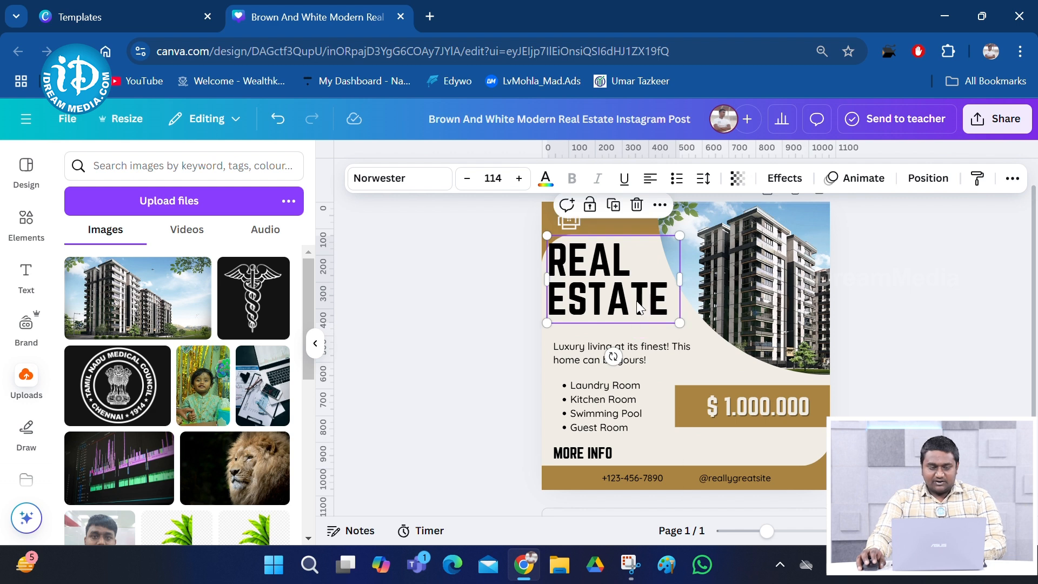
{"action": "double_click", "coordinate": [653, 319]}
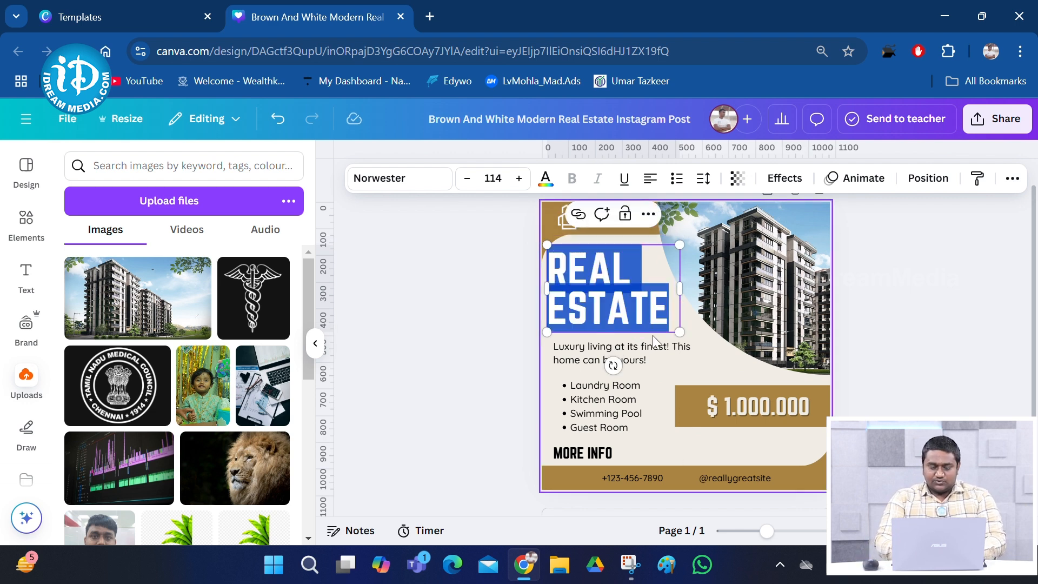
{"action": "key", "text": "BackSpace"}
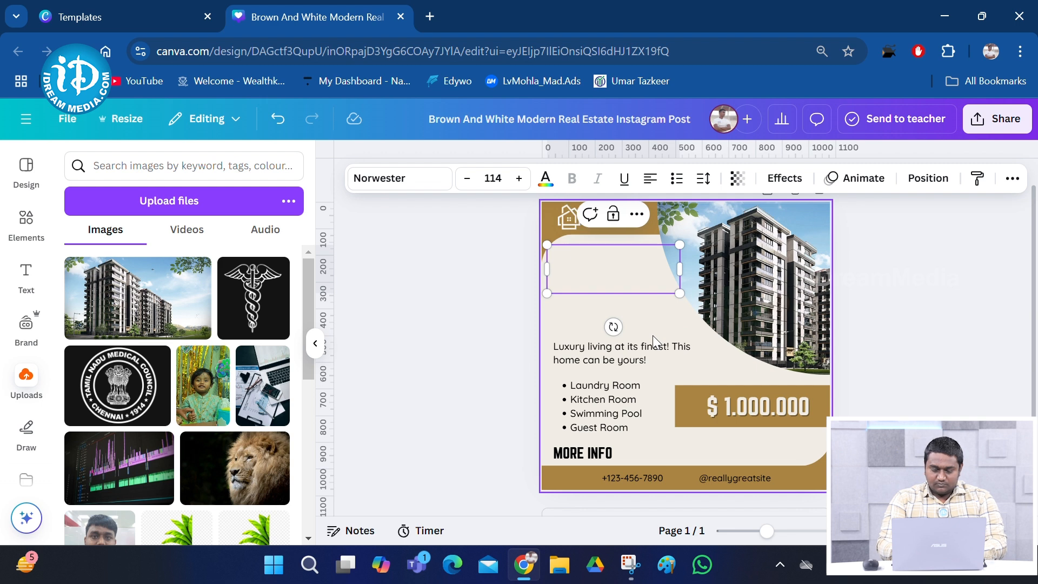
{"action": "type", "text": "FKL"}
{"action": "key", "text": "BackSpace"}
{"action": "key", "text": "BackSpace"}
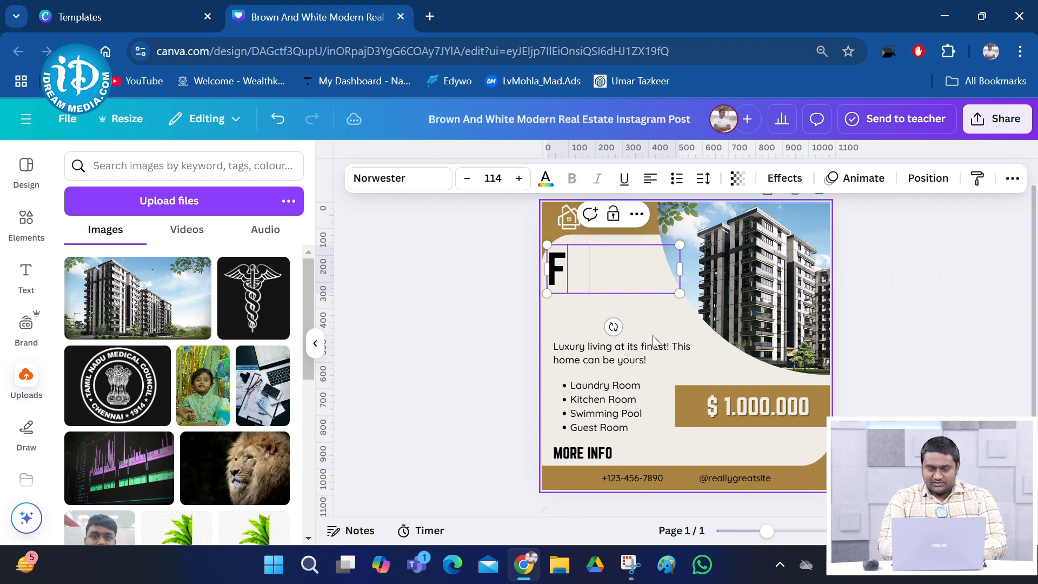
{"action": "type", "text": "LAT FOR"}
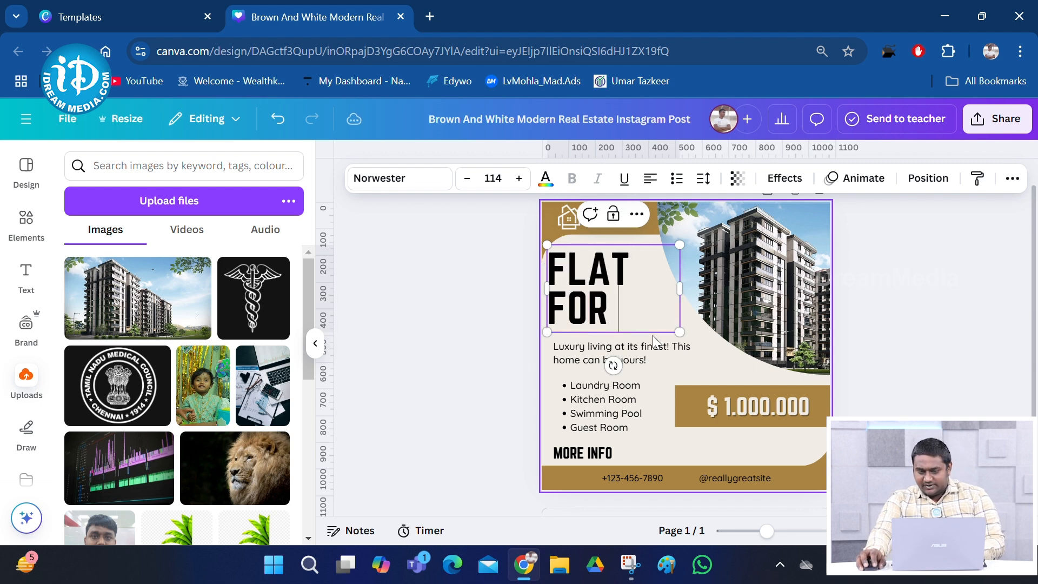
{"action": "type", "text": " SALE"}
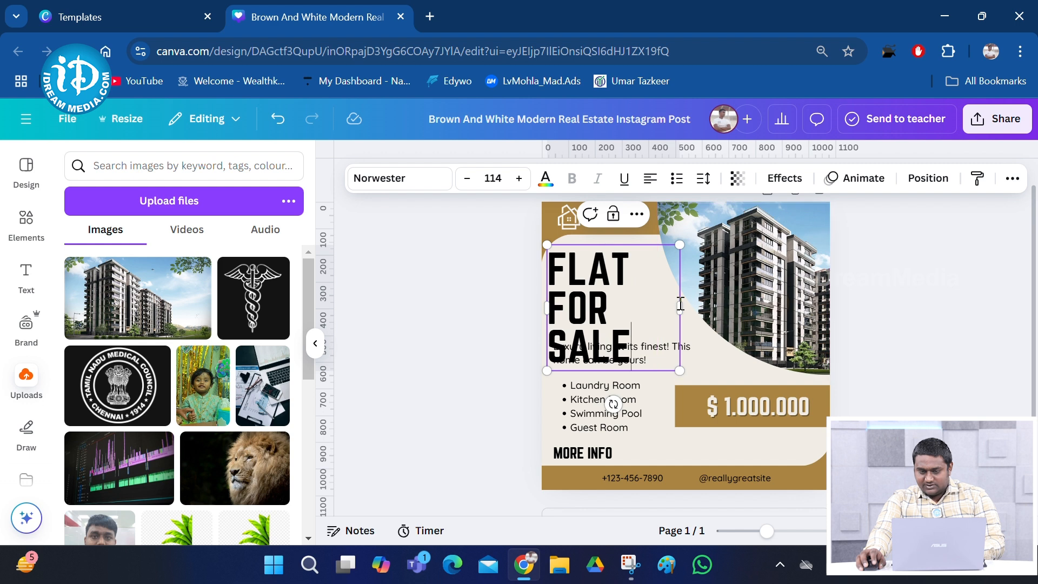
Shrink the heading to size 84.6 on two lines and nudge it and the tagline upward
{"action": "left_click_drag", "start_coordinate": [681, 312], "coordinate": [729, 313]}
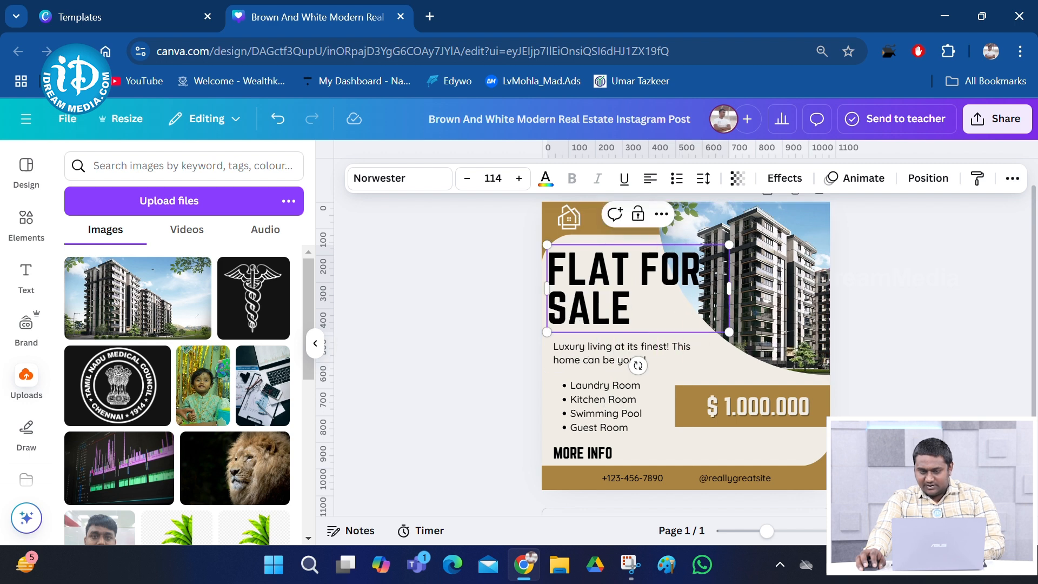
{"action": "left_click_drag", "start_coordinate": [729, 244], "coordinate": [681, 267]}
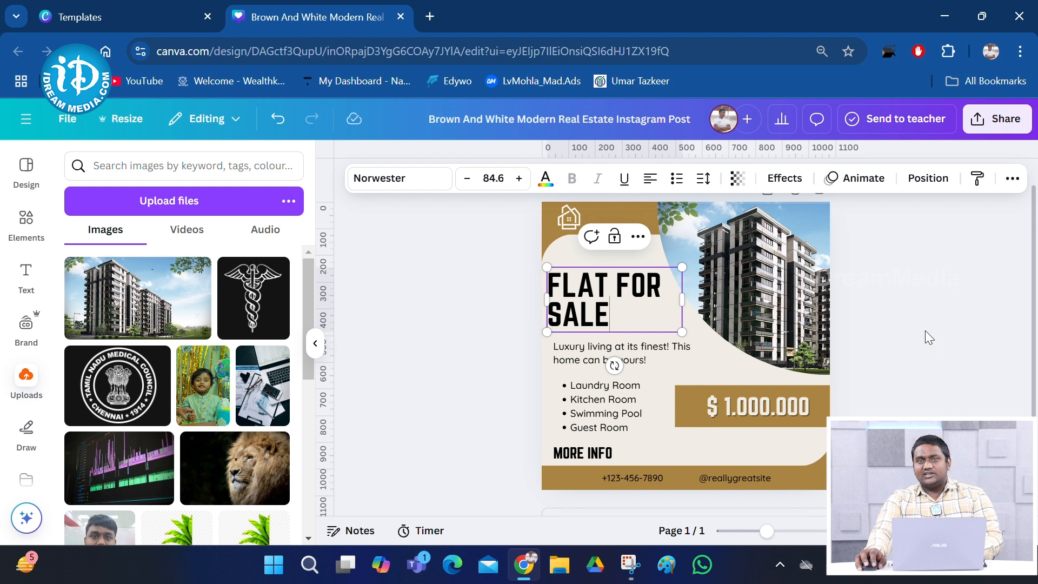
{"action": "left_click", "coordinate": [928, 337]}
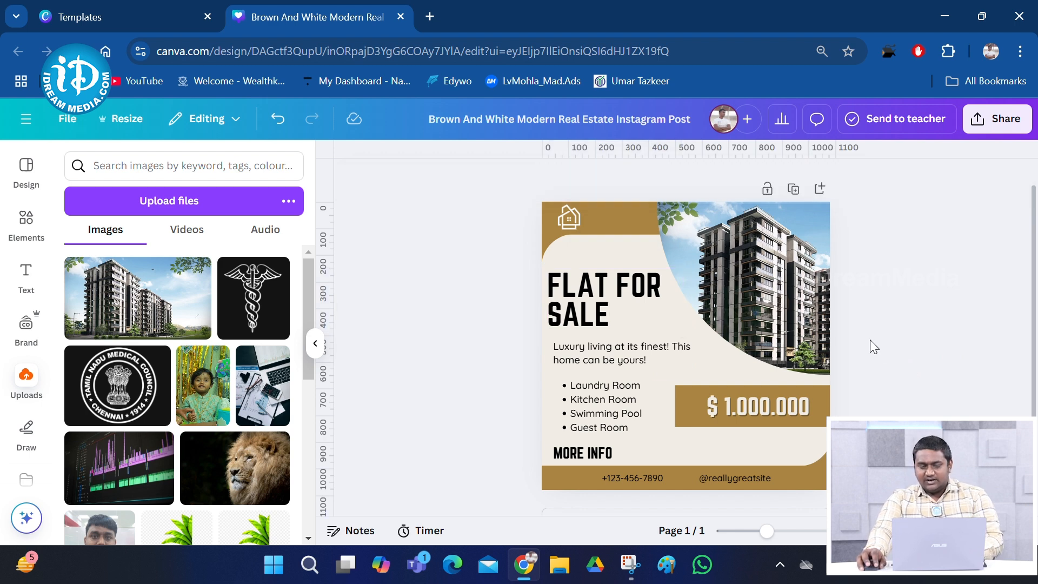
{"action": "left_click_drag", "start_coordinate": [586, 300], "coordinate": [589, 290]}
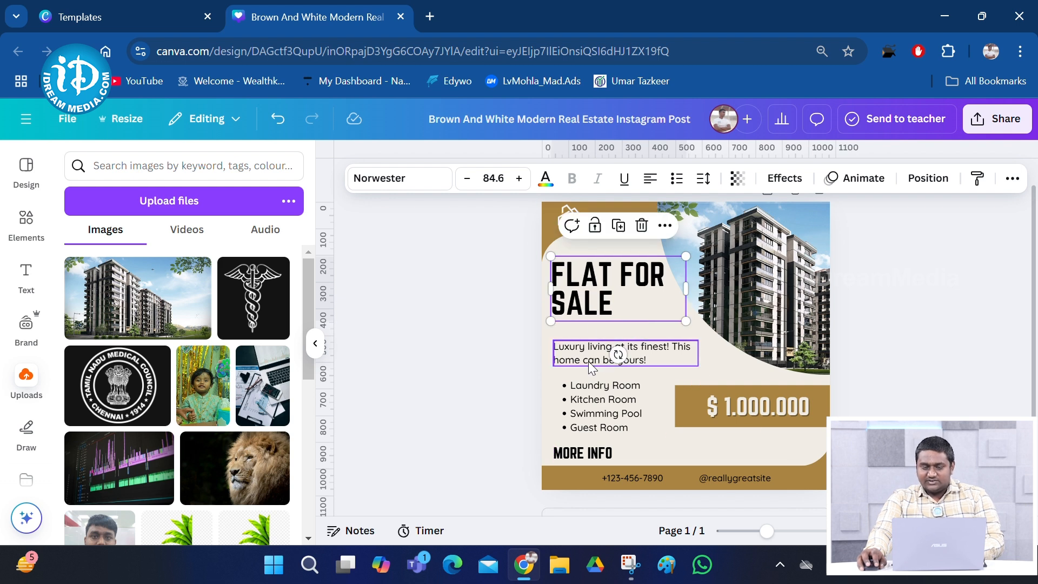
{"action": "left_click", "coordinate": [590, 367]}
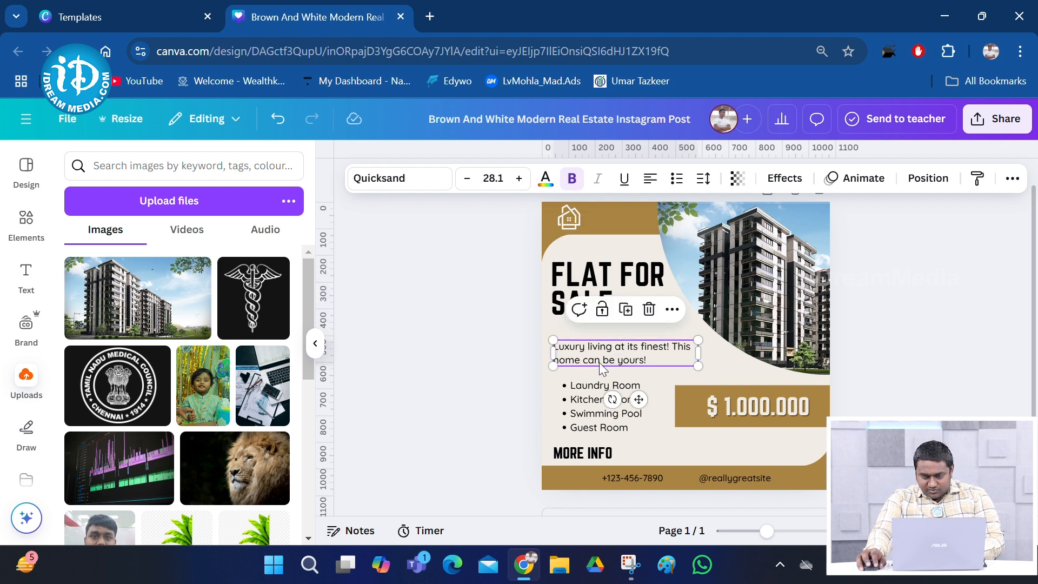
{"action": "left_click_drag", "start_coordinate": [671, 357], "coordinate": [676, 348]}
Replace the $ 1.000.000 price with 2,00,00,000
{"action": "left_click", "coordinate": [785, 394]}
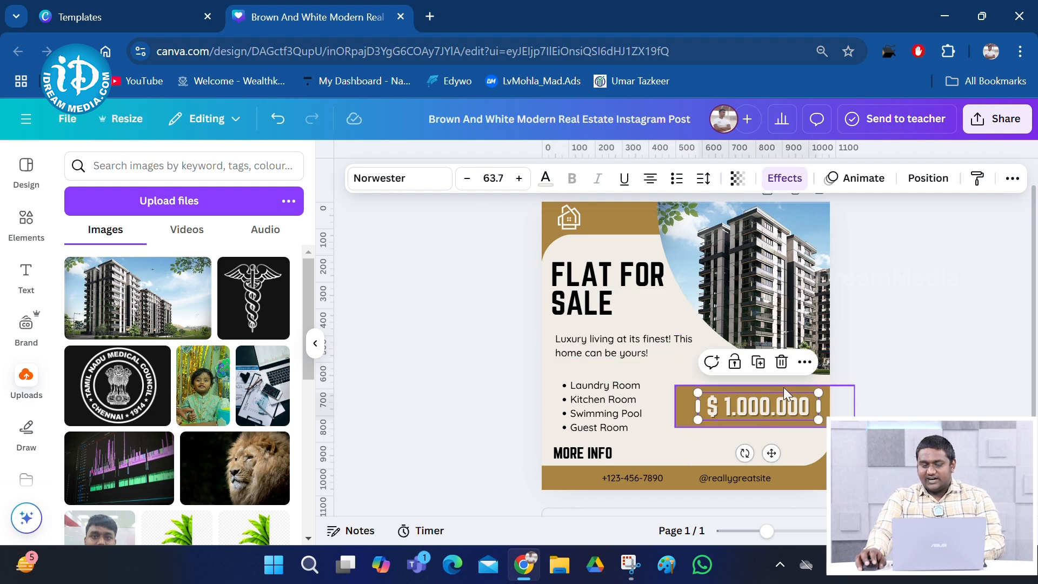
{"action": "double_click", "coordinate": [803, 408]}
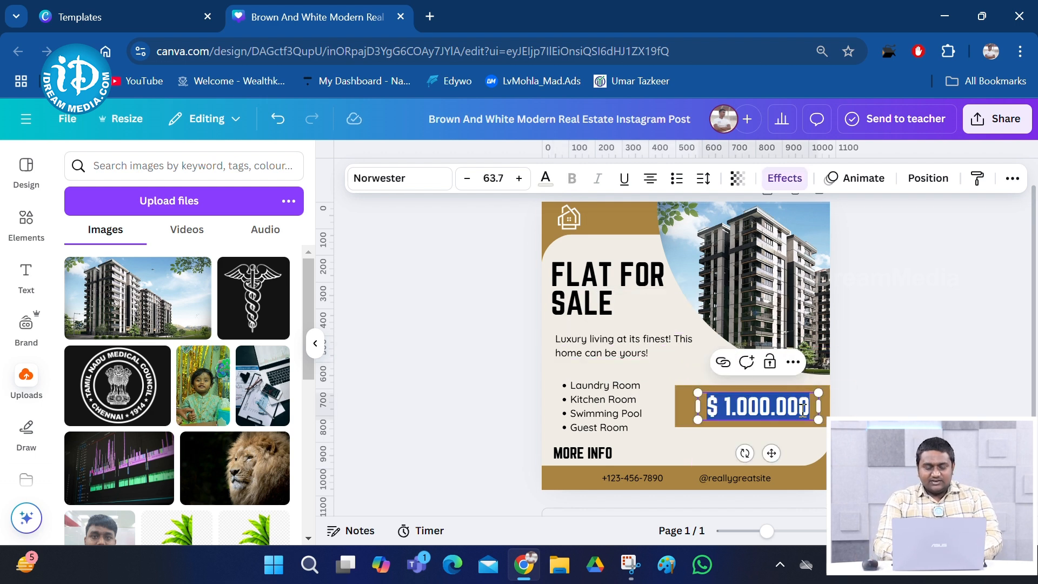
{"action": "key", "text": "BackSpace"}
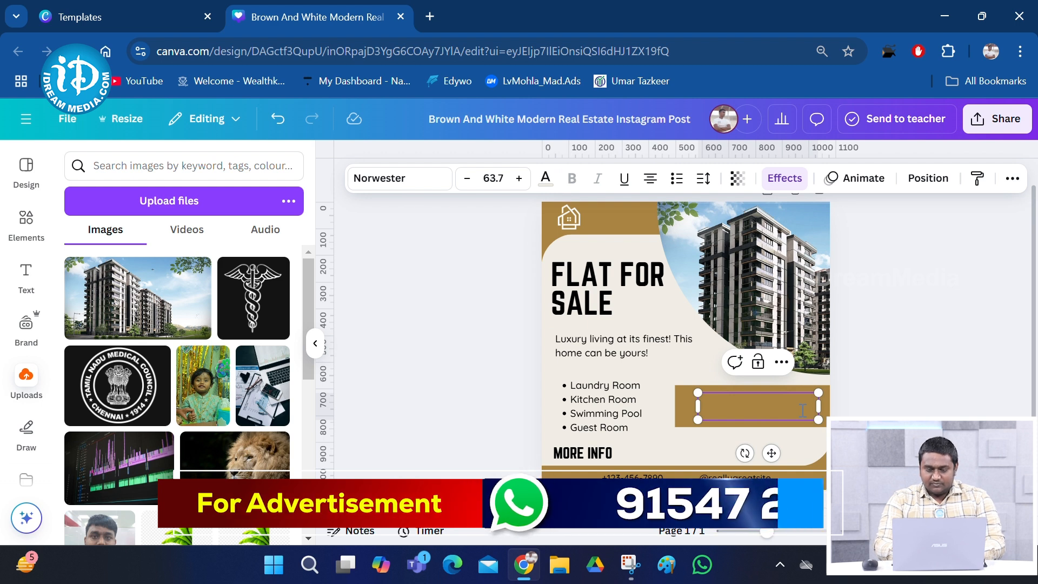
{"action": "type", "text": "2"}
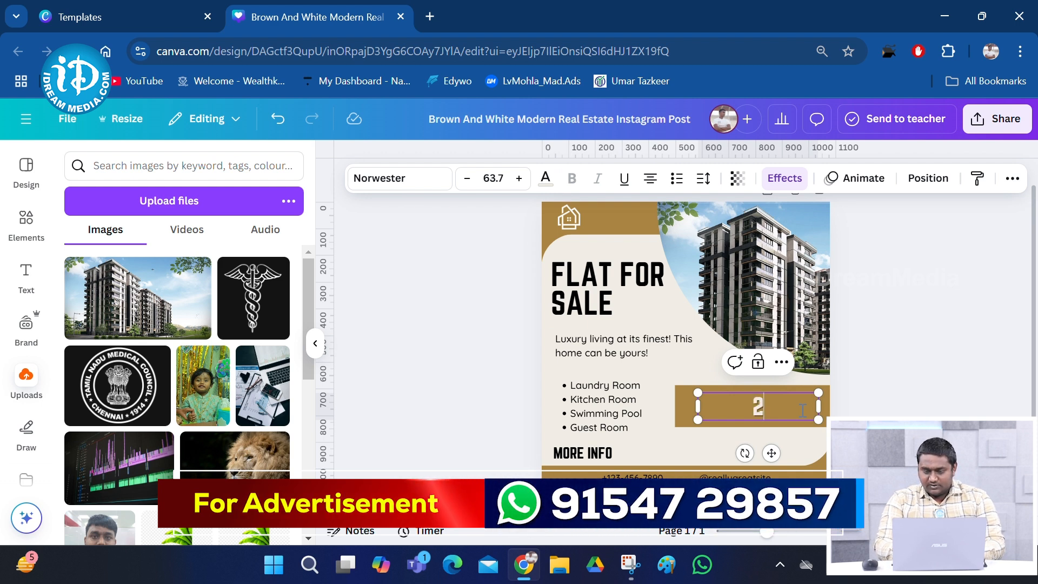
{"action": "type", "text": "0000000"}
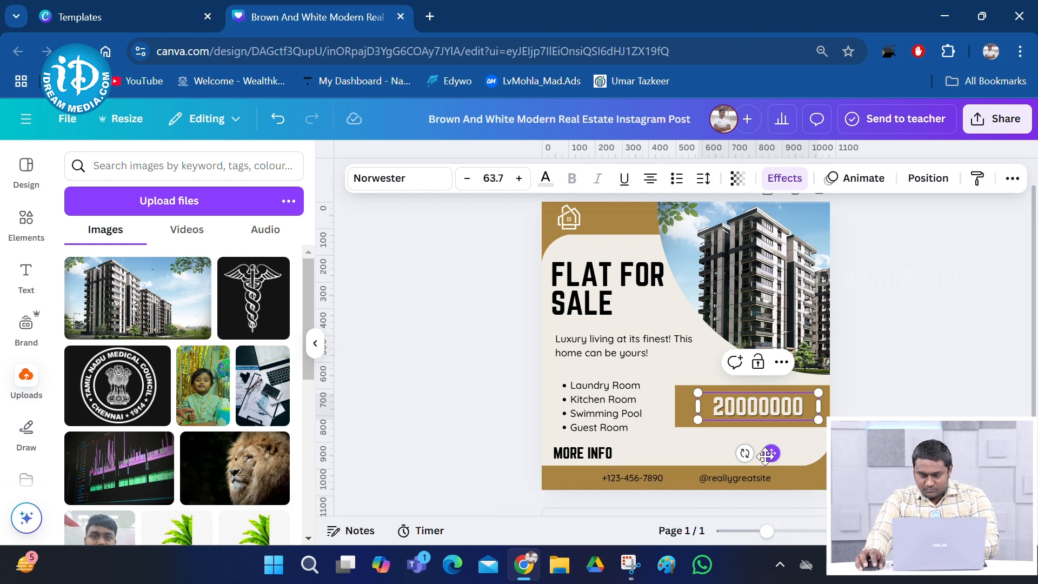
{"action": "type", "text": ","}
{"action": "left_click", "coordinate": [744, 405]}
{"action": "type", "text": ","}
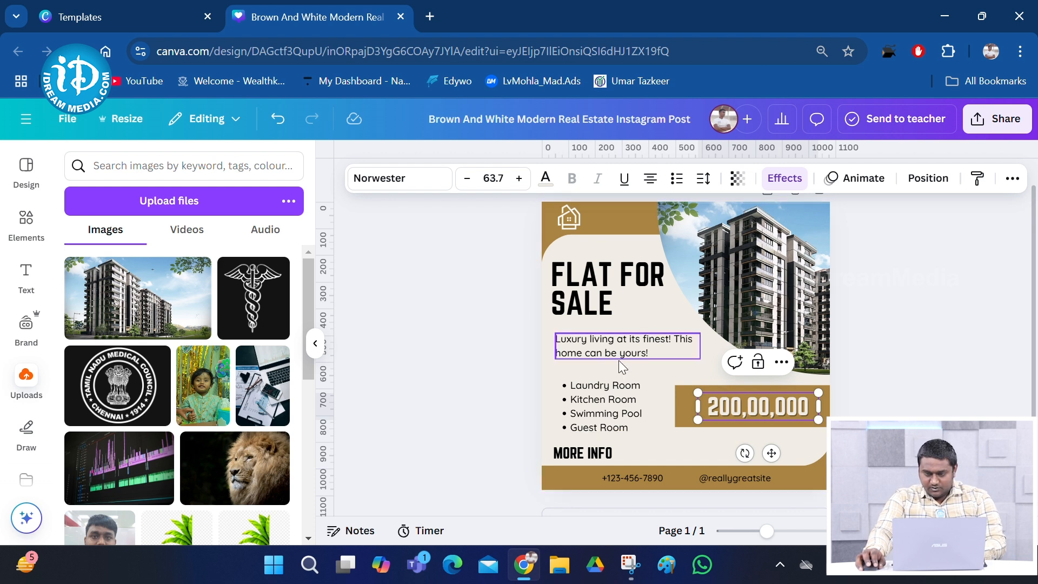
{"action": "left_click", "coordinate": [717, 405]}
{"action": "type", "text": ","}
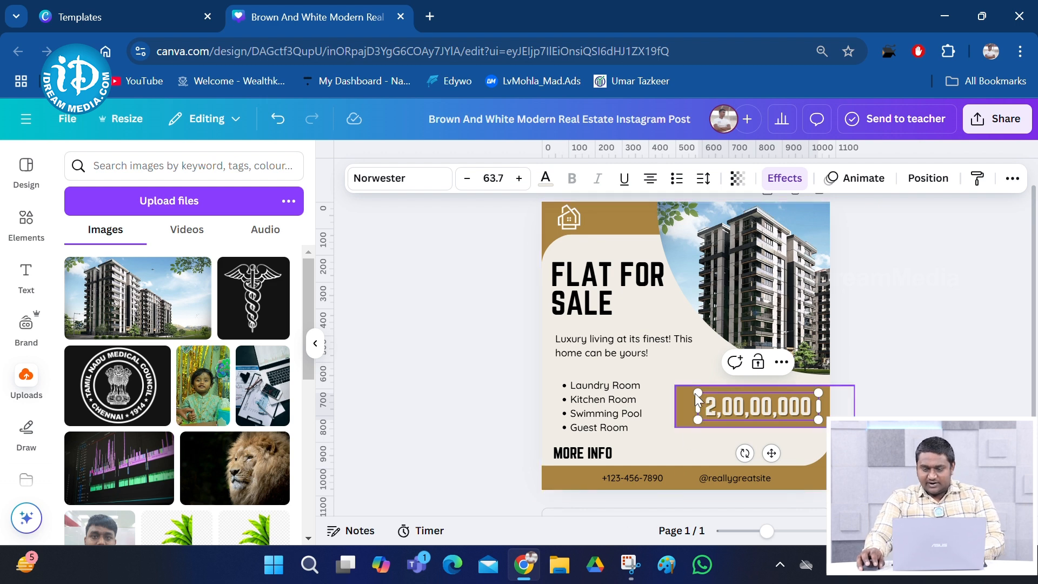
{"action": "left_click", "coordinate": [463, 290]}
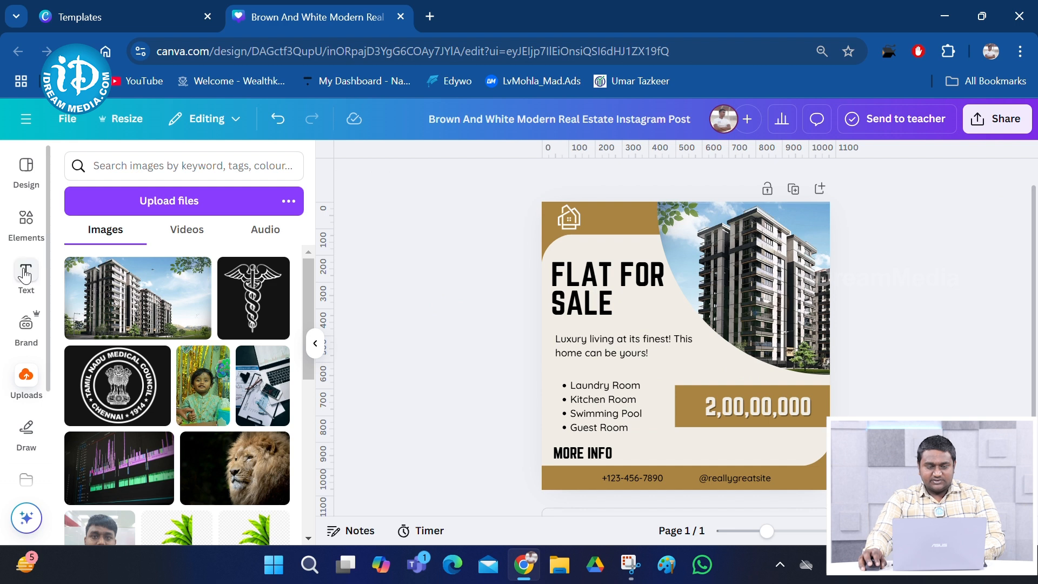
Add a subheading text box reading STARTING FROM
{"action": "left_click", "coordinate": [25, 274]}
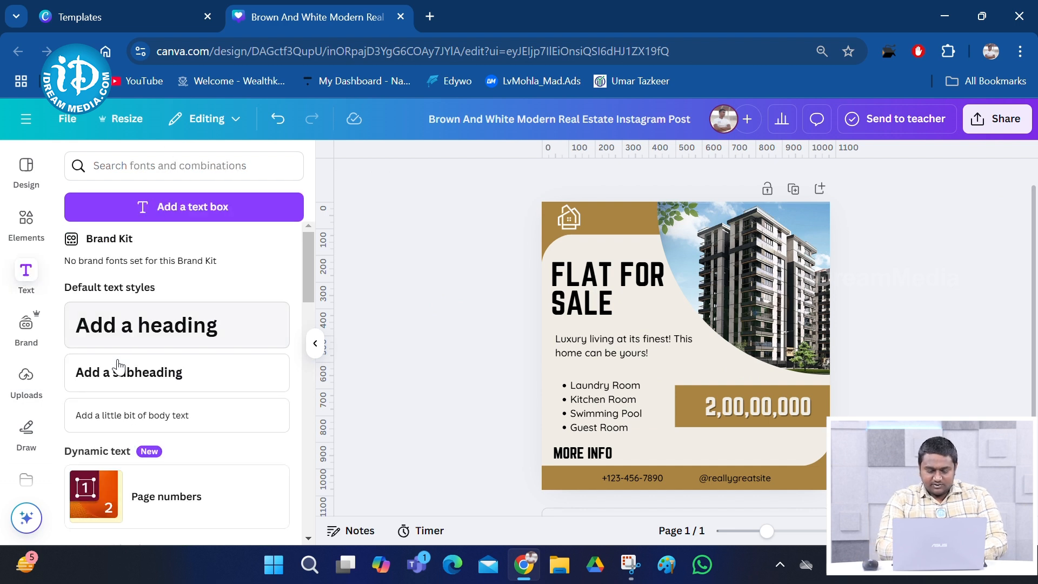
{"action": "left_click", "coordinate": [115, 381]}
{"action": "type", "text": "Stat"}
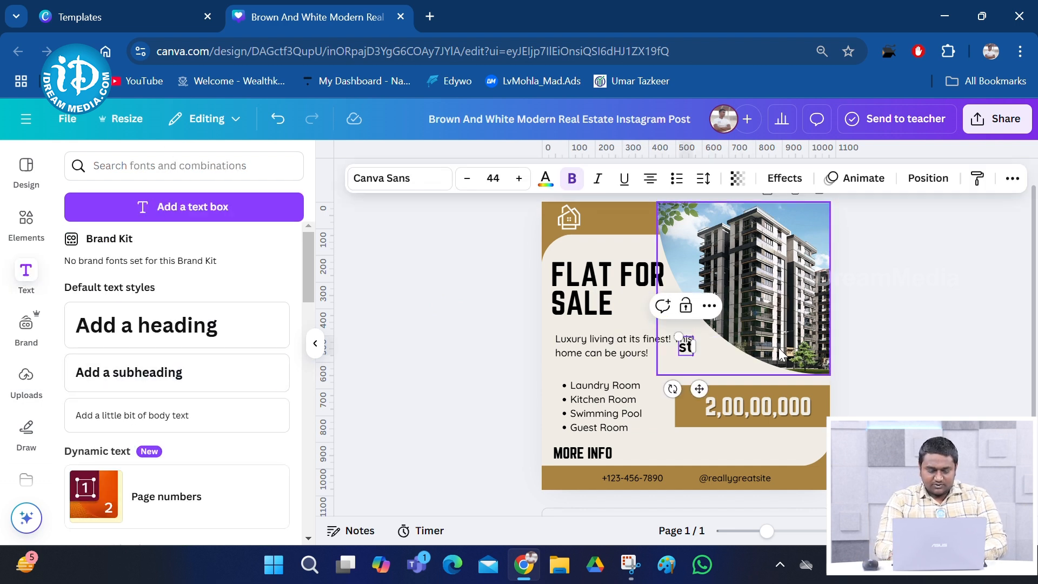
{"action": "key", "text": "BackSpace"}
{"action": "key", "text": "BackSpace"}
{"action": "key", "text": "BackSpace"}
{"action": "key", "text": "BackSpace"}
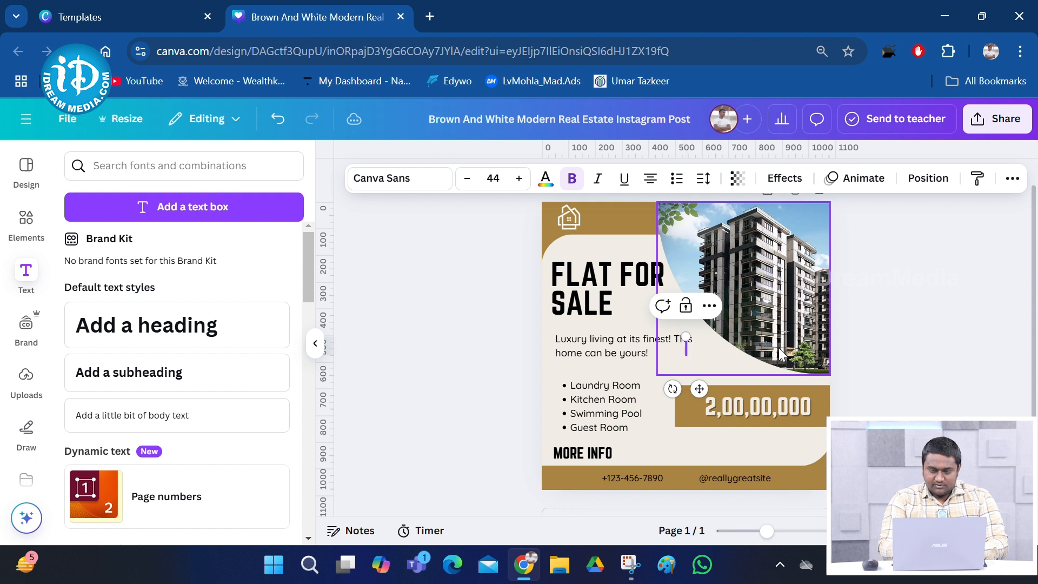
{"action": "type", "text": "STY"}
{"action": "key", "text": "BackSpace"}
{"action": "type", "text": "A"}
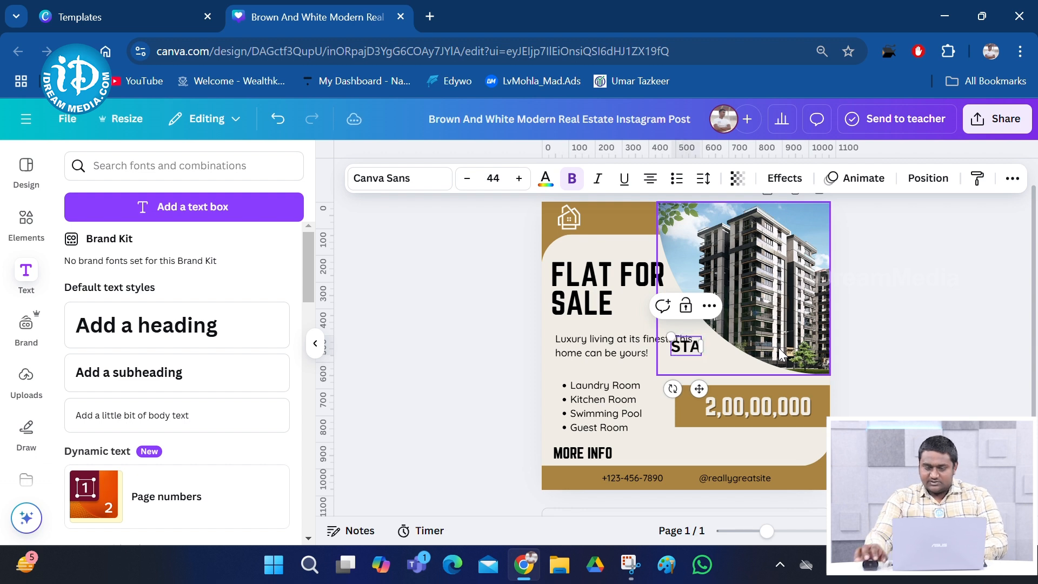
{"action": "type", "text": "RTING"}
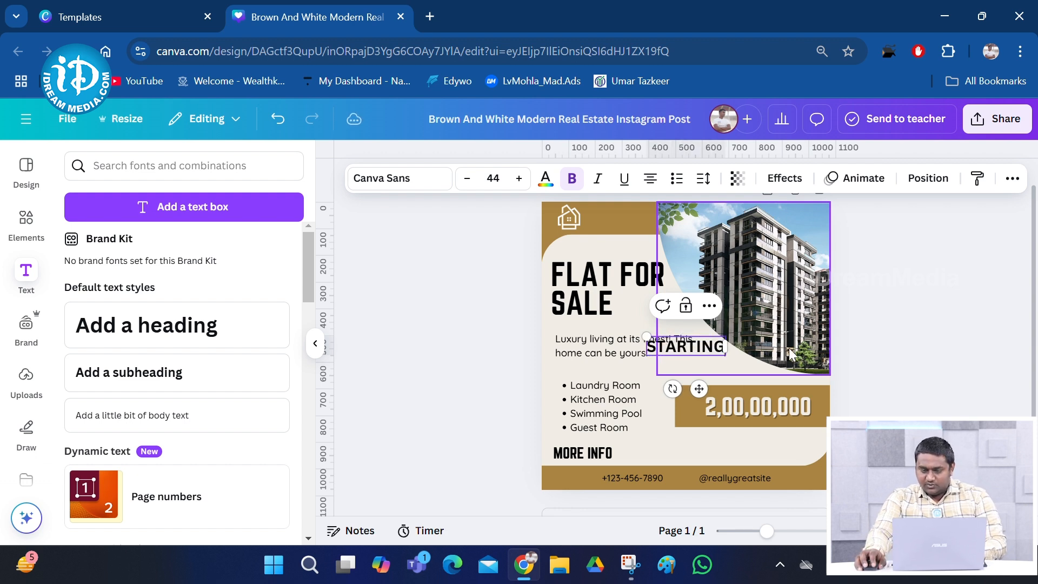
{"action": "type", "text": " FROM"}
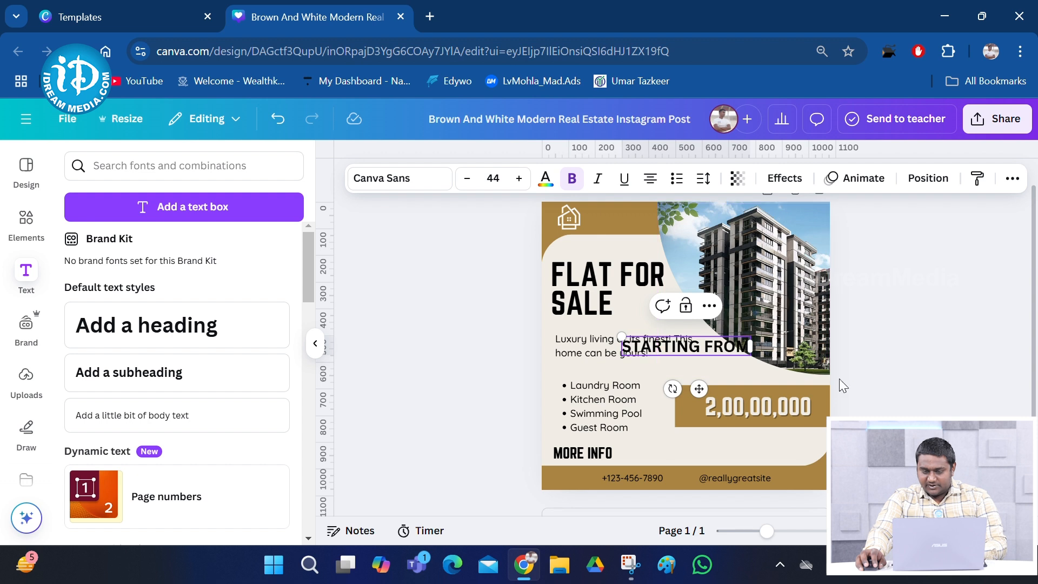
{"action": "left_click", "coordinate": [675, 455]}
Position the STARTING FROM label just above the price box
{"action": "left_click_drag", "start_coordinate": [708, 343], "coordinate": [749, 372]}
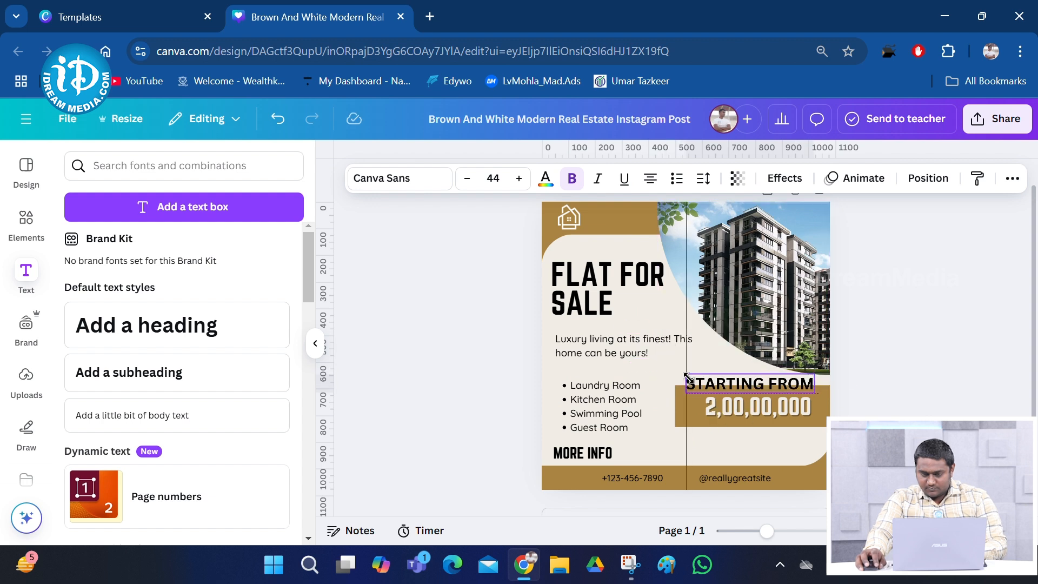
{"action": "mouse_move", "coordinate": [726, 385]}
{"action": "left_mouse_down"}
{"action": "mouse_move", "coordinate": [699, 363]}
{"action": "mouse_move", "coordinate": [711, 384]}
{"action": "mouse_move", "coordinate": [713, 375]}
{"action": "mouse_move", "coordinate": [738, 375]}
{"action": "left_mouse_up"}
{"action": "left_click", "coordinate": [861, 427]}
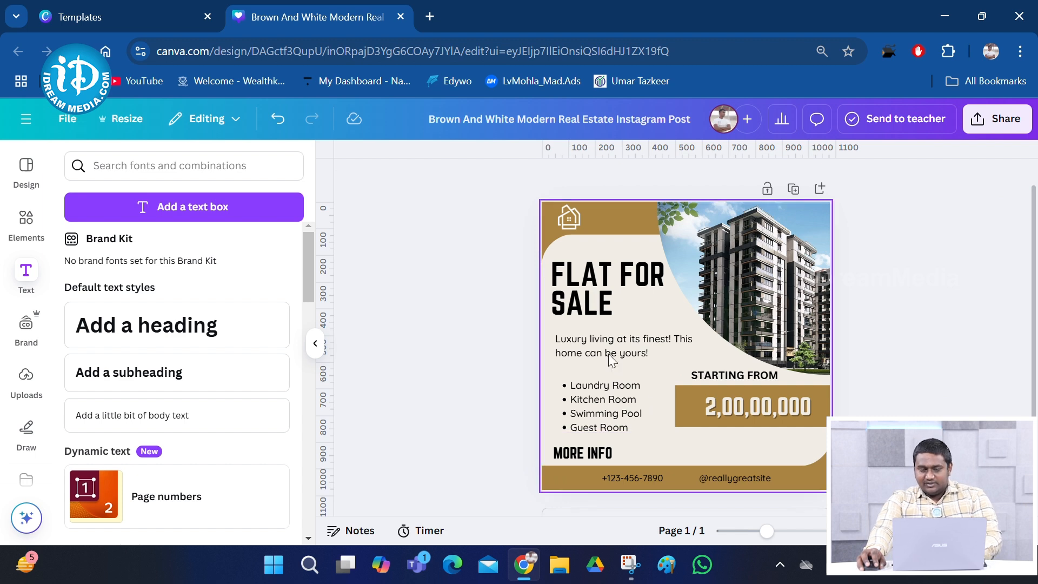
Enlarge the amenities bullet list to size 30.5 and align it under the tagline
{"action": "left_click", "coordinate": [562, 393]}
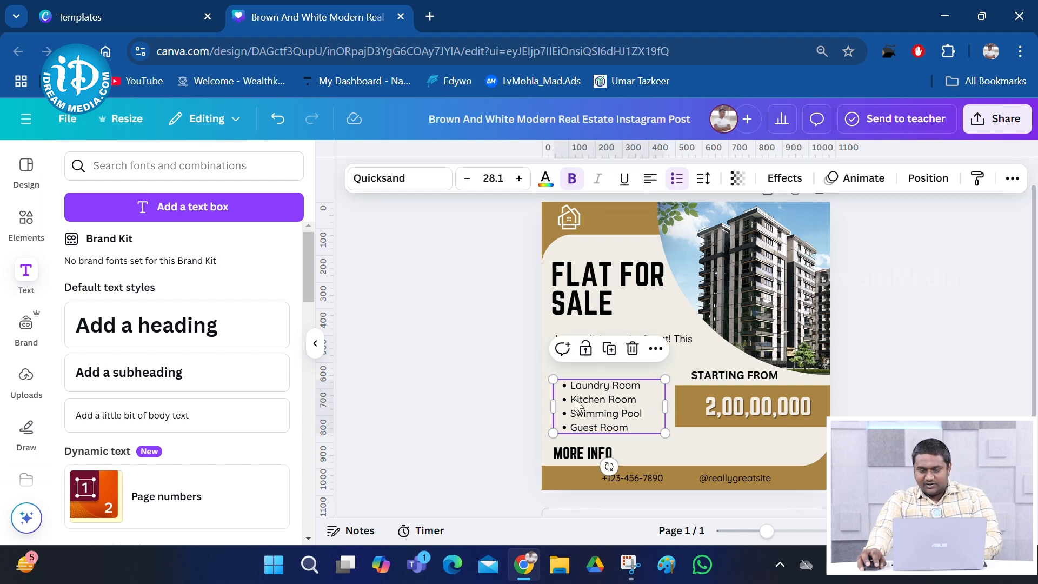
{"action": "mouse_move", "coordinate": [551, 380]}
{"action": "left_mouse_down"}
{"action": "mouse_move", "coordinate": [528, 354]}
{"action": "mouse_move", "coordinate": [563, 370]}
{"action": "mouse_move", "coordinate": [547, 366]}
{"action": "left_mouse_up"}
{"action": "left_click_drag", "start_coordinate": [607, 395], "coordinate": [613, 385]}
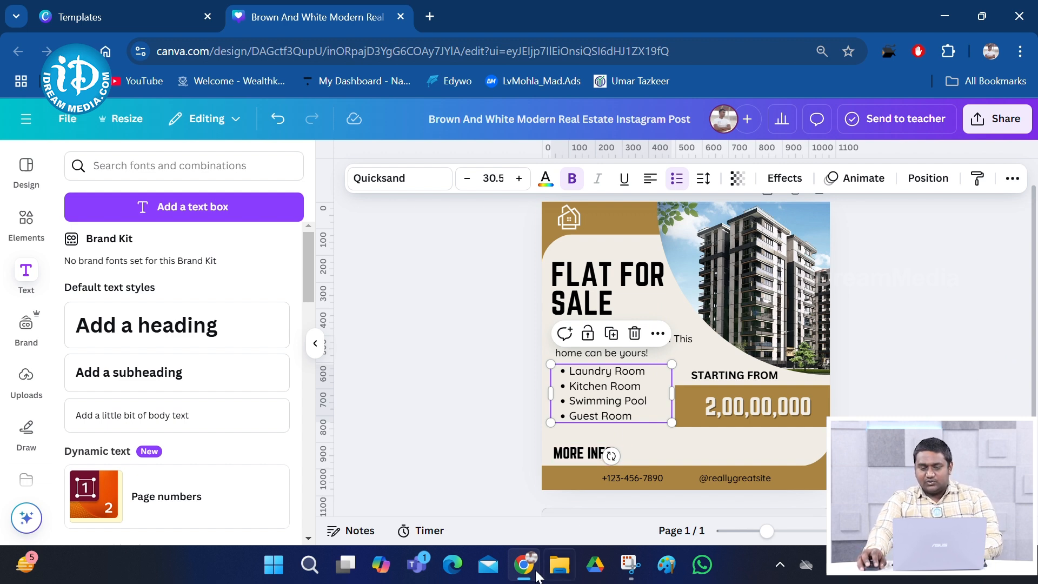
{"action": "mouse_move", "coordinate": [522, 563]}
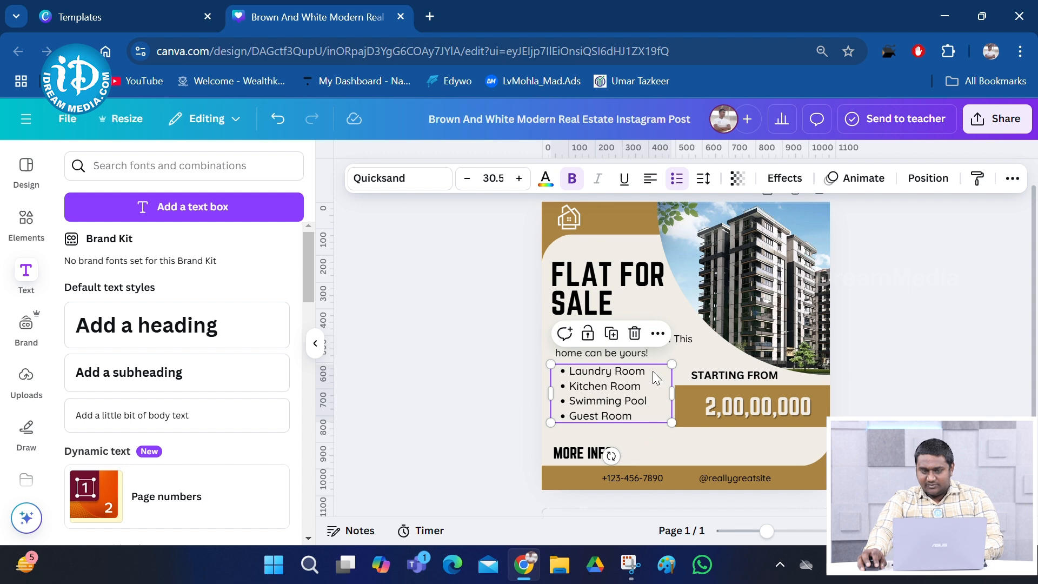
{"action": "left_click", "coordinate": [490, 450]}
{"action": "left_click_drag", "start_coordinate": [598, 396], "coordinate": [603, 390]}
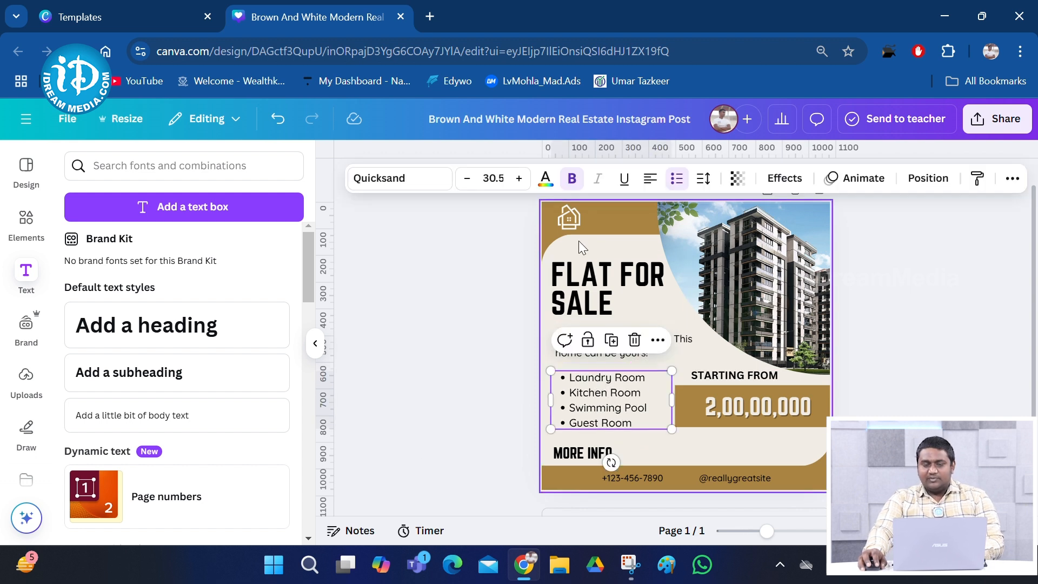
Delete the house logo from the post's top-left corner
{"action": "left_click", "coordinate": [572, 221]}
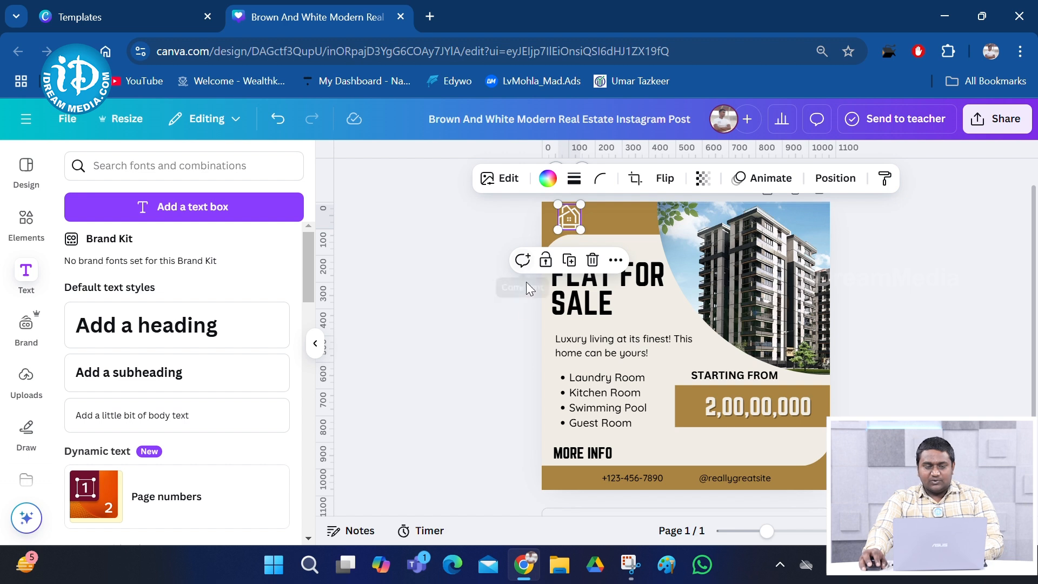
{"action": "left_click", "coordinate": [508, 297]}
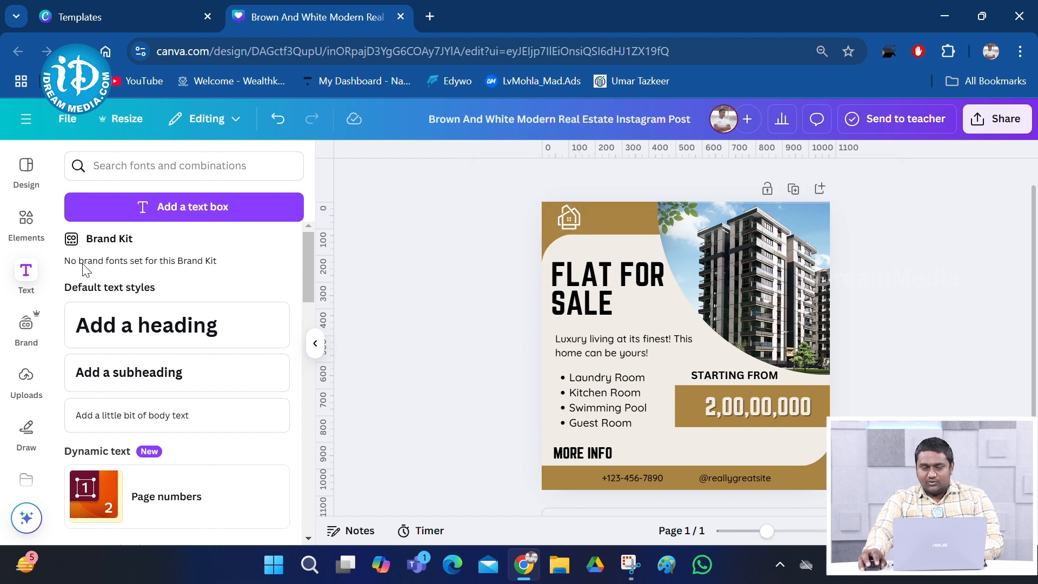
{"action": "left_click", "coordinate": [567, 223]}
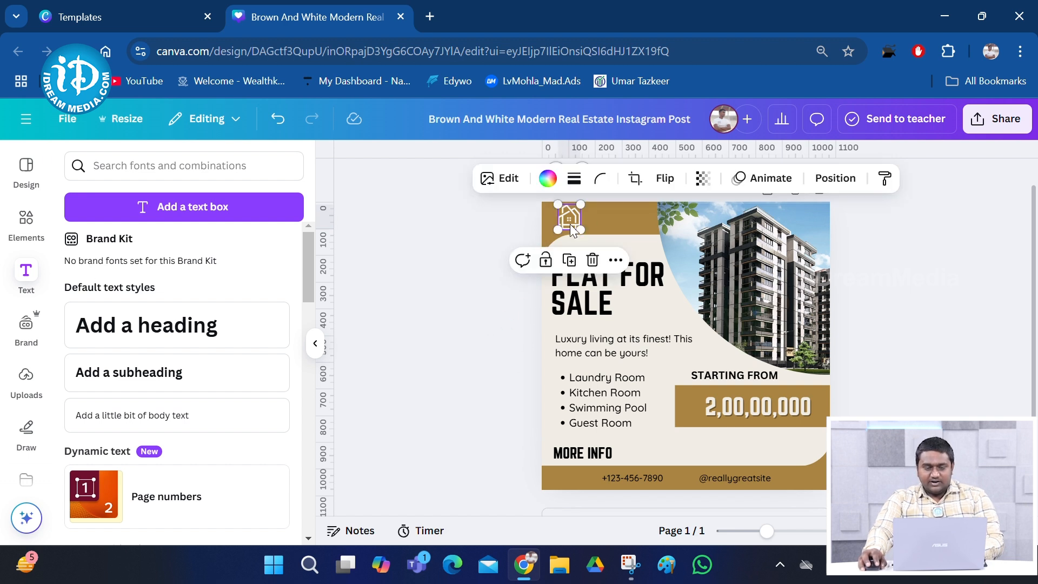
{"action": "left_click", "coordinate": [591, 261]}
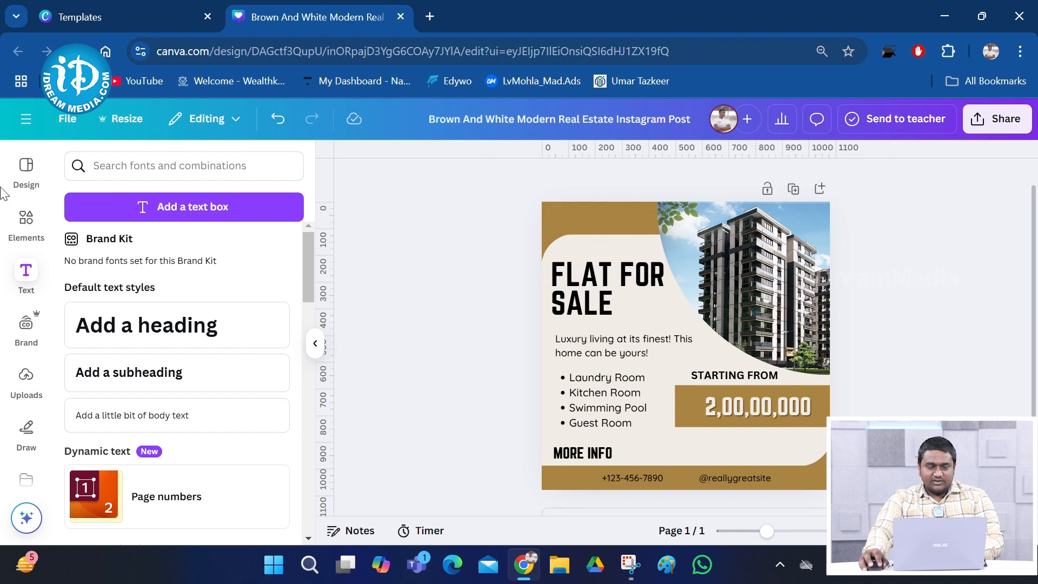
Browse the uploaded images, pick radiant-appartment to upload, then cancel the file picker
{"action": "left_click", "coordinate": [26, 376]}
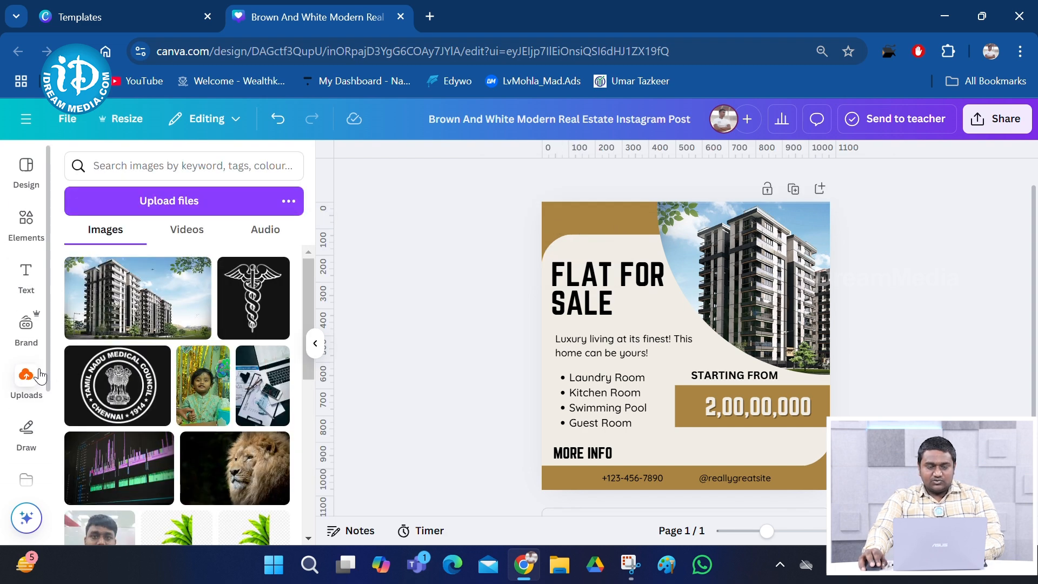
{"action": "scroll", "coordinate": [212, 338], "scroll_direction": "down", "scroll_amount": 3}
{"action": "scroll", "coordinate": [211, 338], "scroll_direction": "up", "scroll_amount": 3}
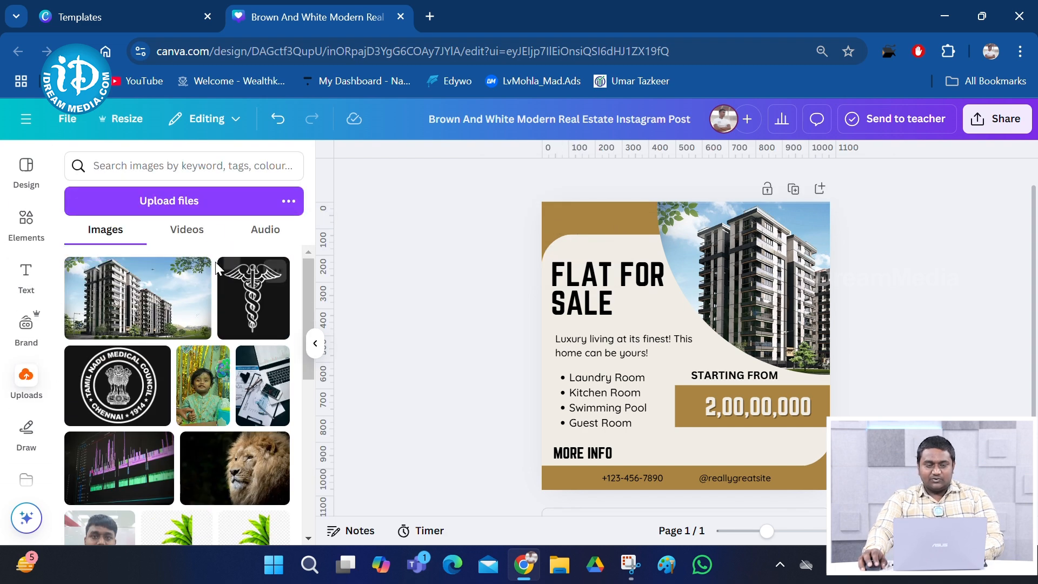
{"action": "left_click", "coordinate": [221, 212]}
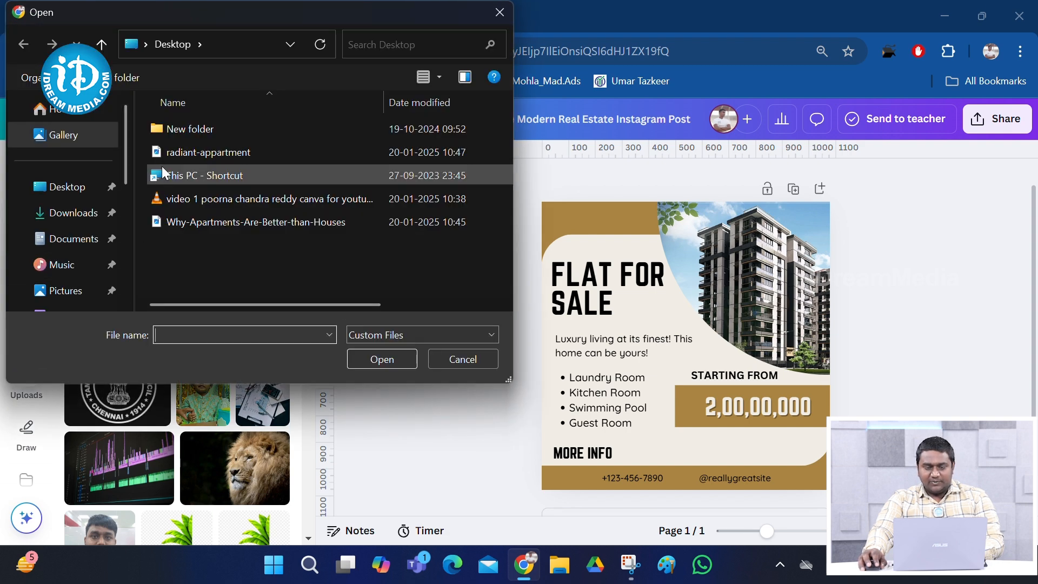
{"action": "left_click", "coordinate": [179, 154]}
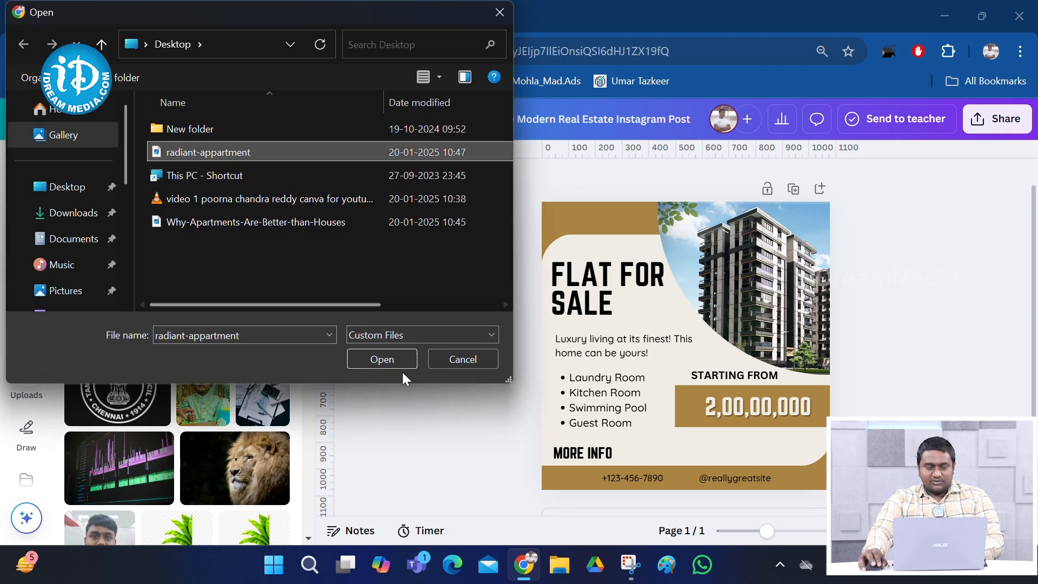
{"action": "left_click", "coordinate": [456, 359]}
Add a blank second page and place the Nandini Store logo on it, resized to 96×96
{"action": "scroll", "coordinate": [185, 413], "scroll_direction": "down", "scroll_amount": 5}
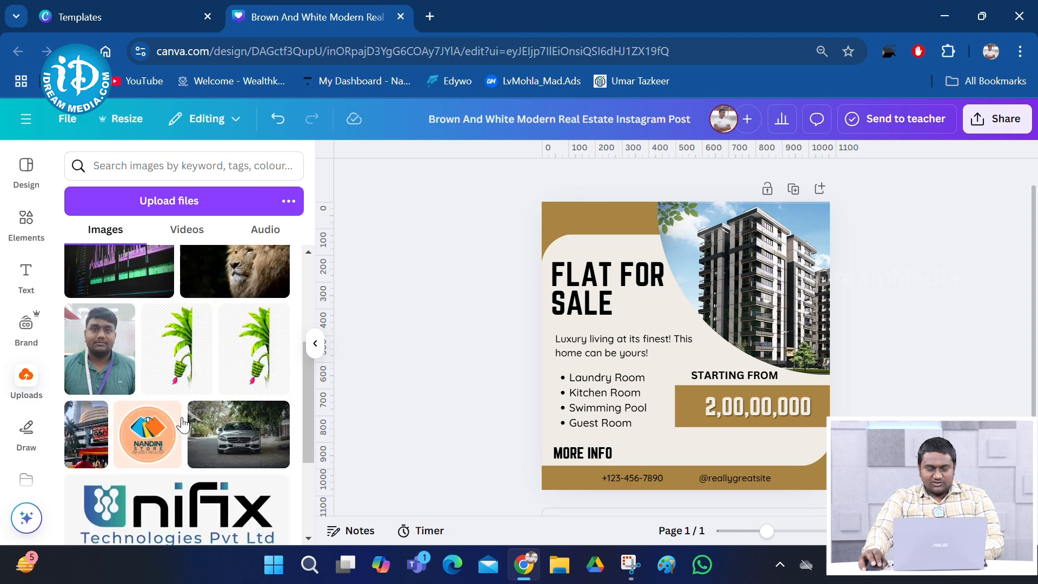
{"action": "left_click_drag", "start_coordinate": [145, 415], "coordinate": [506, 207]}
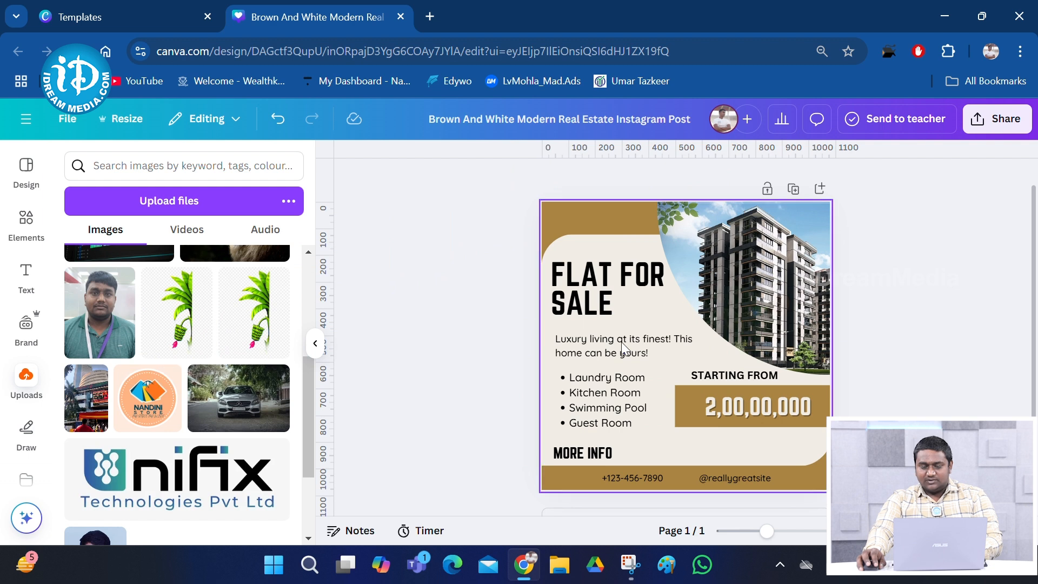
{"action": "scroll", "coordinate": [603, 316], "scroll_direction": "down", "scroll_amount": 1}
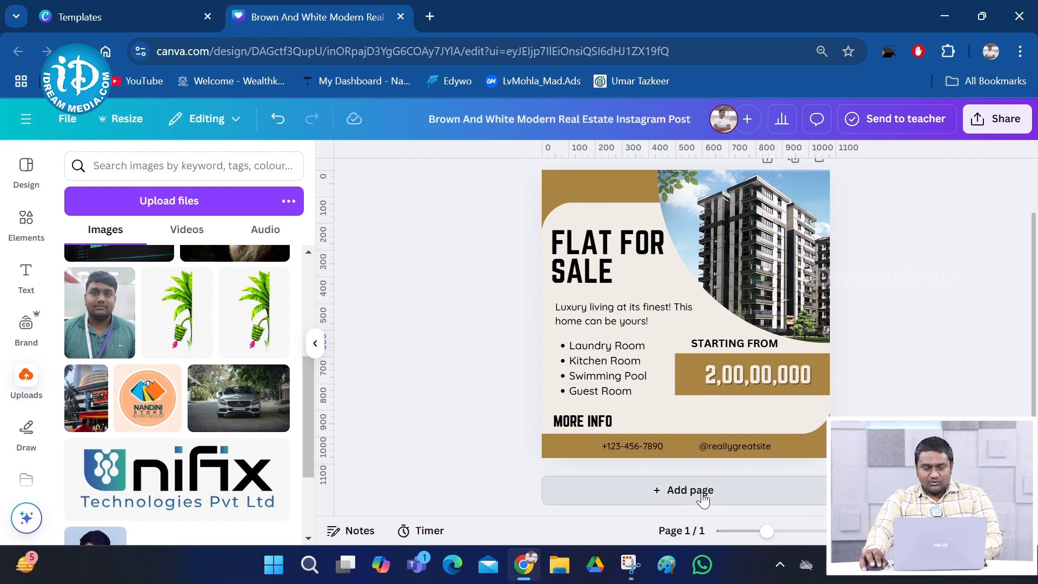
{"action": "left_click", "coordinate": [686, 492]}
{"action": "left_click_drag", "start_coordinate": [173, 394], "coordinate": [614, 268]}
{"action": "left_click_drag", "start_coordinate": [723, 374], "coordinate": [588, 241]}
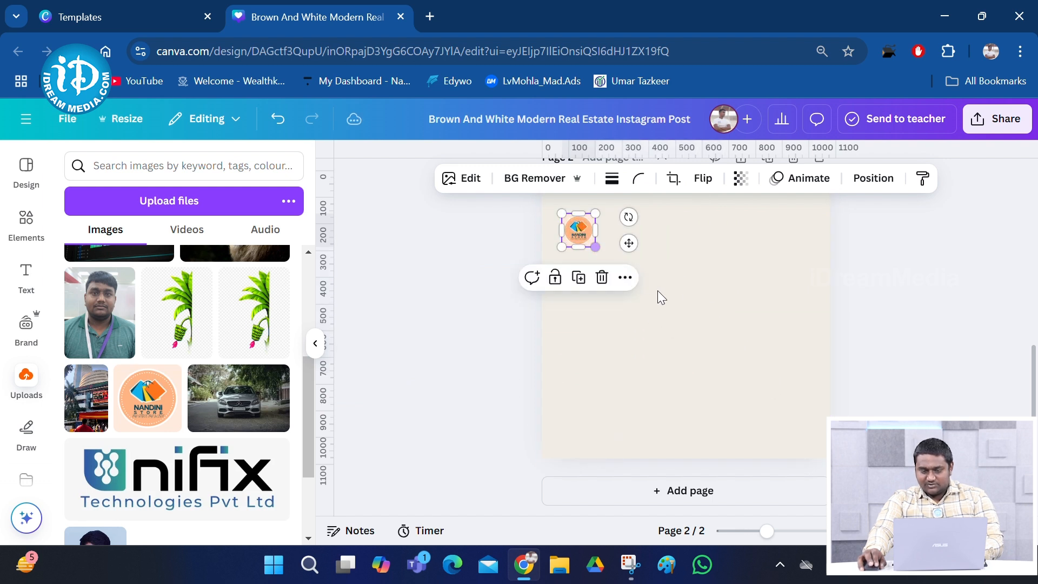
Move the 96×96 Nandini Store logo into page 1's top-left corner
{"action": "scroll", "coordinate": [669, 365], "scroll_direction": "up", "scroll_amount": 3}
{"action": "left_click_drag", "start_coordinate": [579, 392], "coordinate": [634, 246]}
{"action": "scroll", "coordinate": [651, 329], "scroll_direction": "up", "scroll_amount": 4}
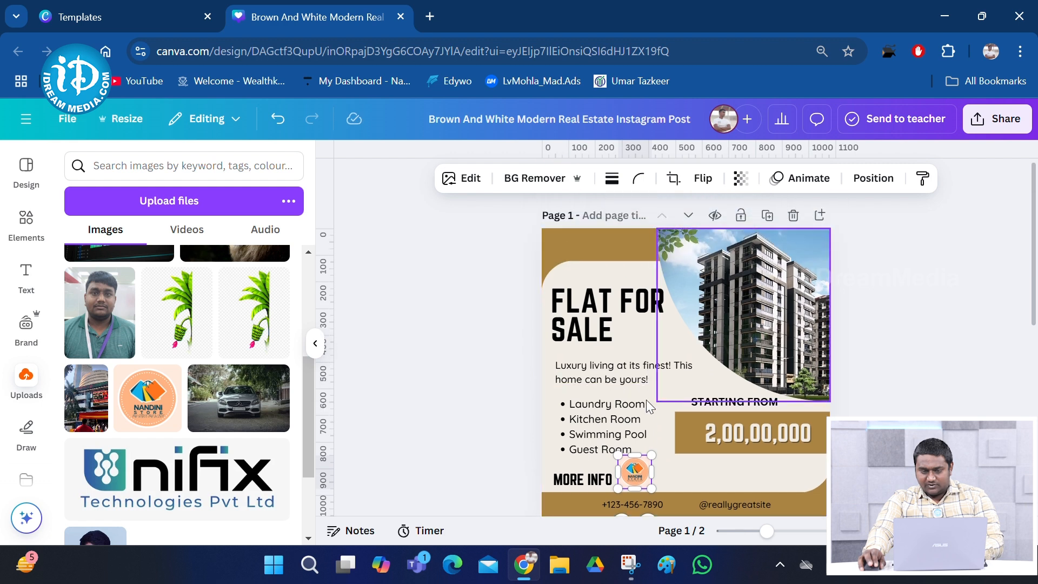
{"action": "left_click_drag", "start_coordinate": [636, 470], "coordinate": [563, 244]}
{"action": "left_click", "coordinate": [489, 378]}
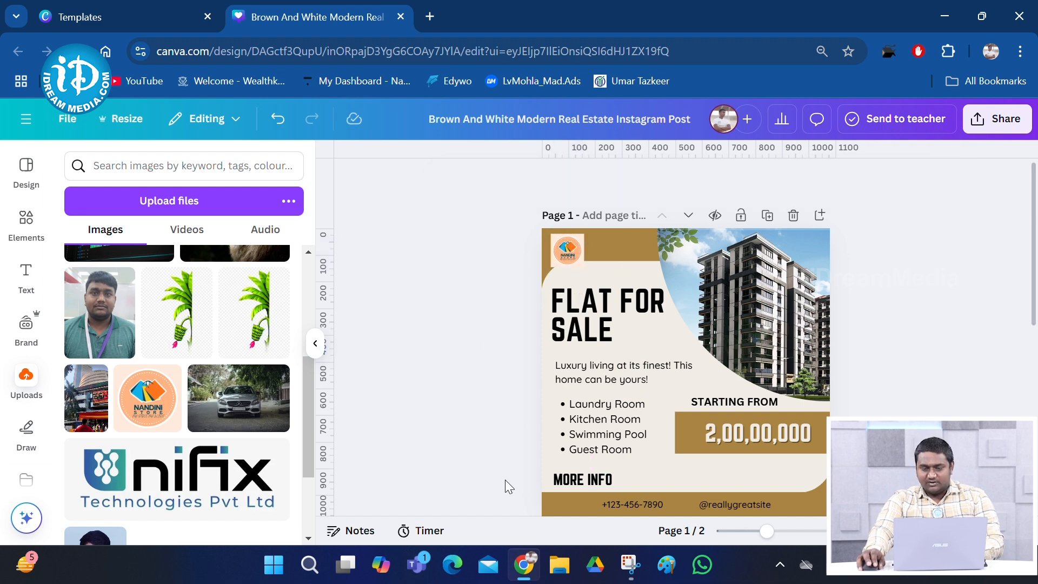
{"action": "scroll", "coordinate": [500, 489], "scroll_direction": "down", "scroll_amount": 5}
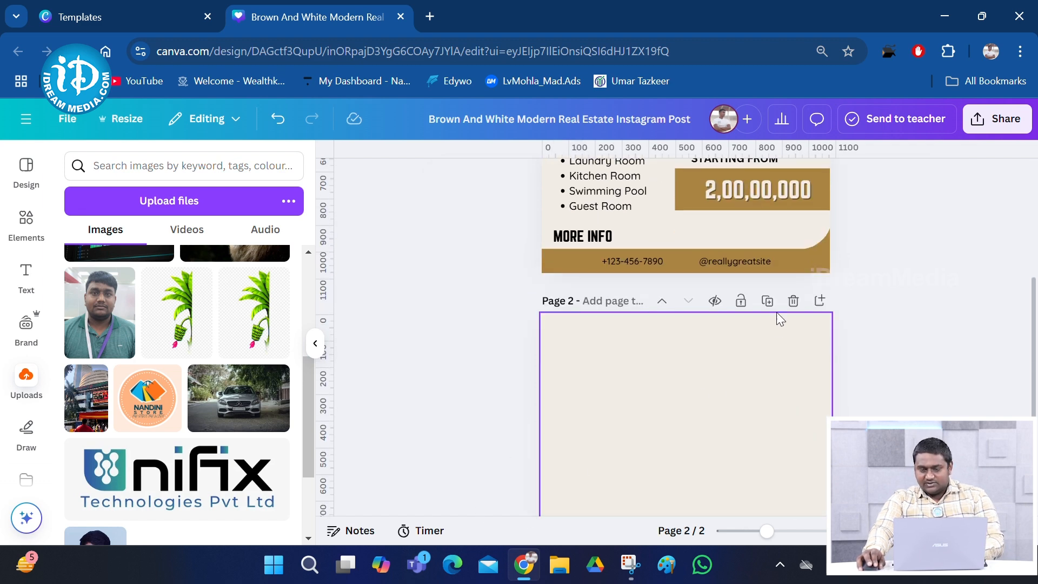
{"action": "scroll", "coordinate": [702, 357], "scroll_direction": "up", "scroll_amount": 1}
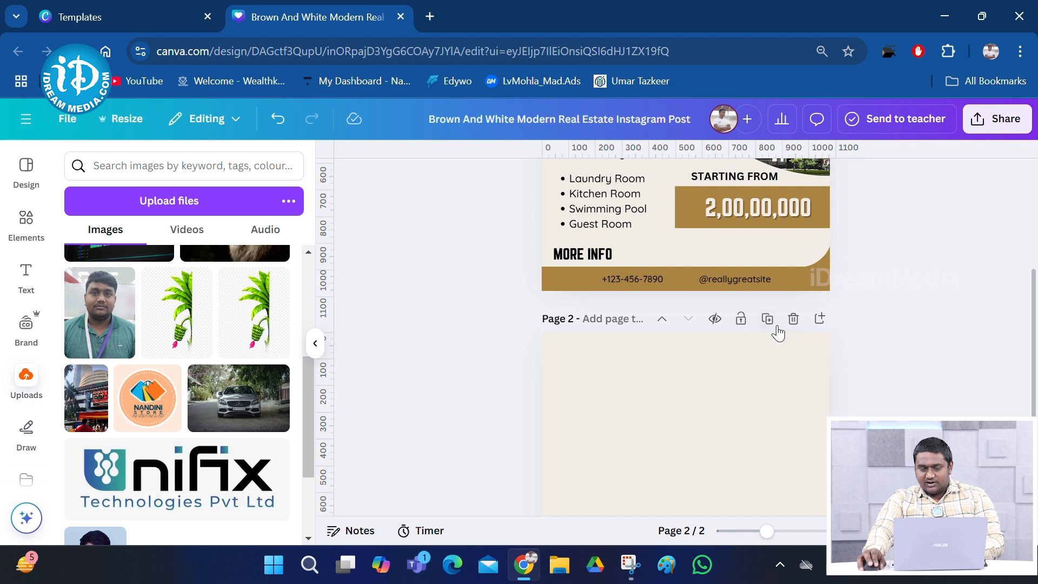
Delete the blank second page and erase the footer's old phone number
{"action": "left_click", "coordinate": [792, 319]}
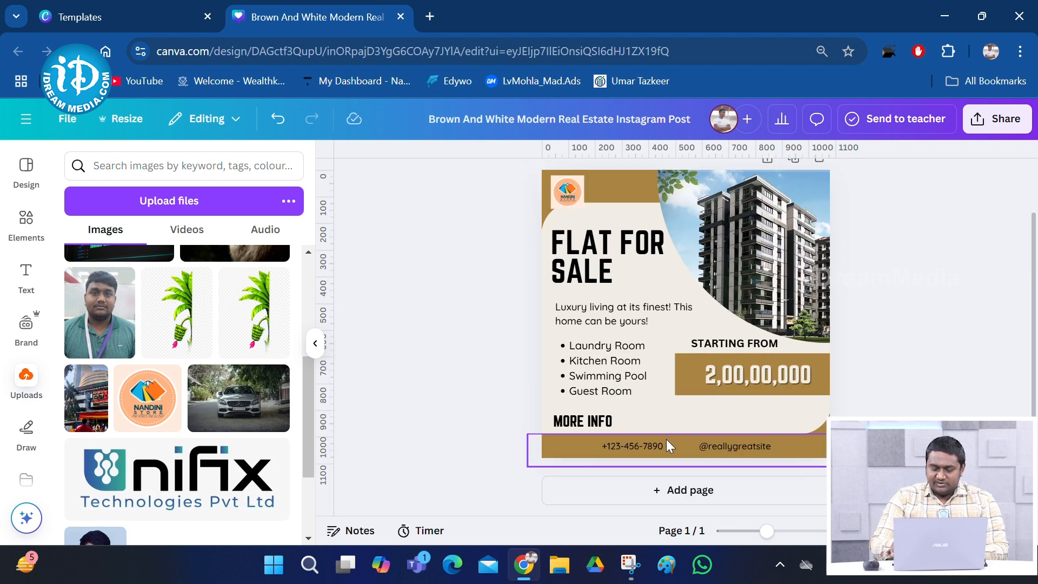
{"action": "triple_click", "coordinate": [660, 448]}
{"action": "key", "text": "BackSpace"}
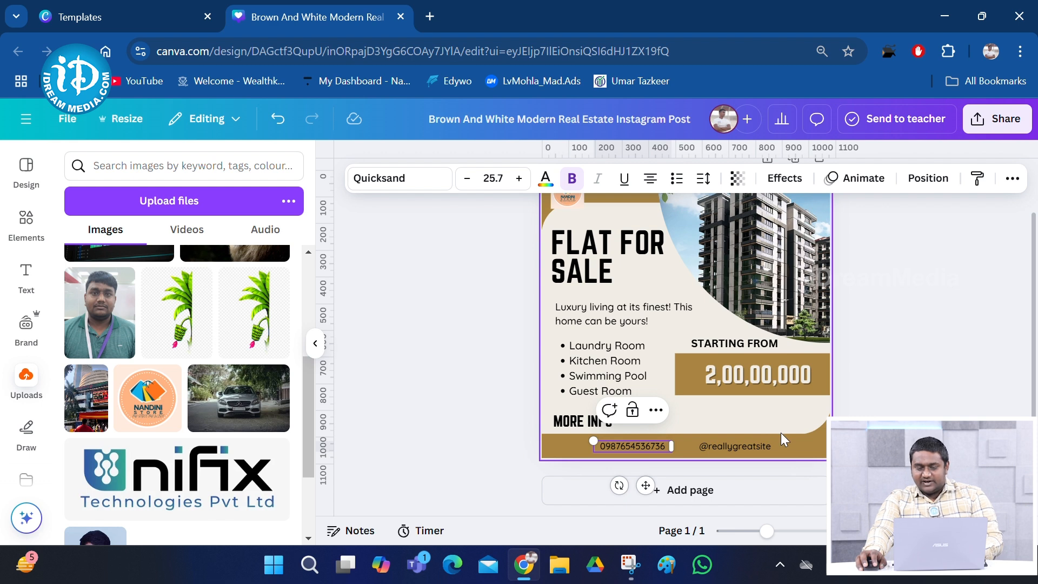
{"action": "left_click", "coordinate": [766, 448]}
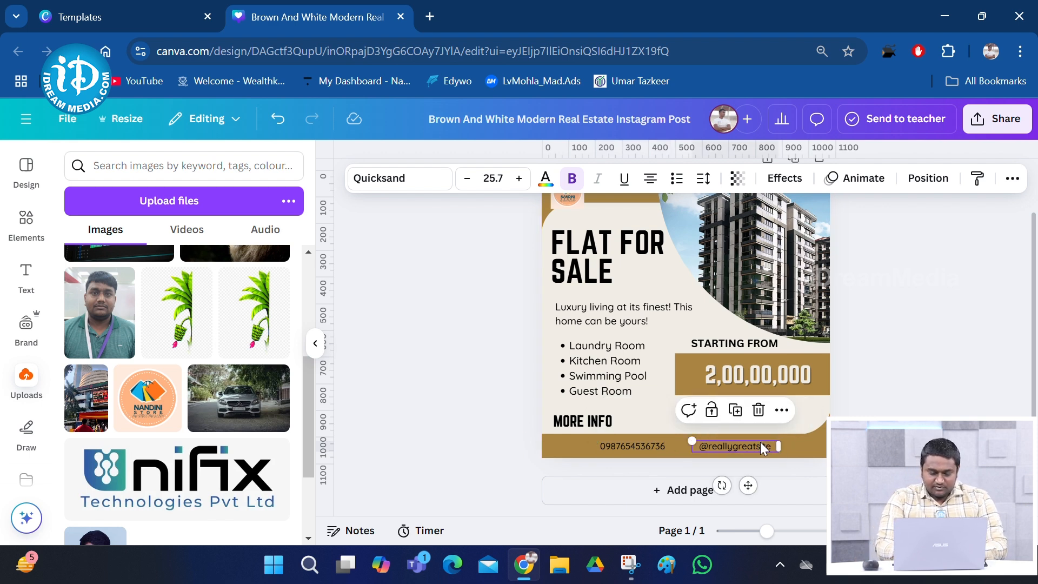
{"action": "double_click", "coordinate": [761, 444]}
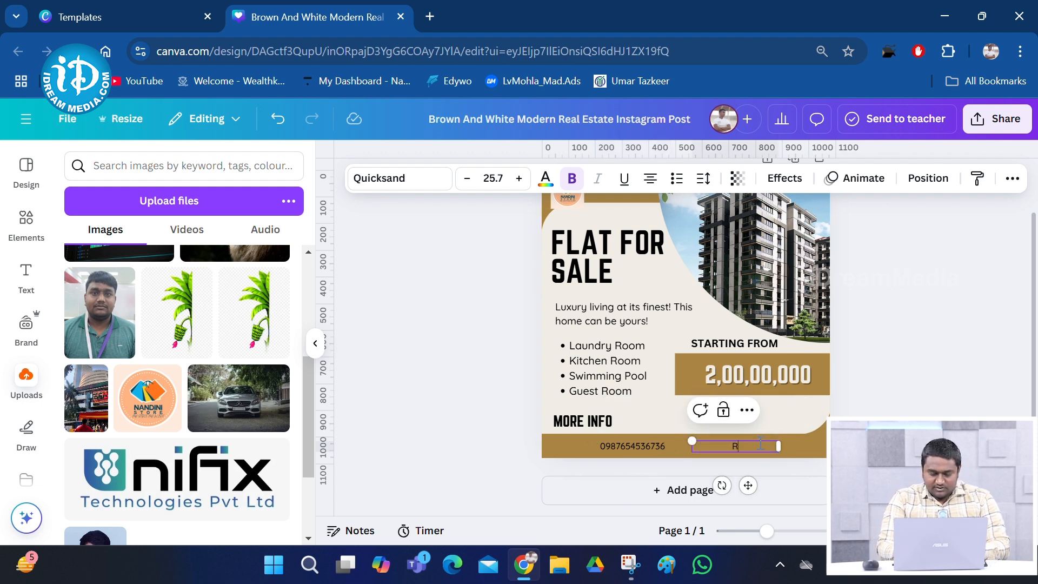
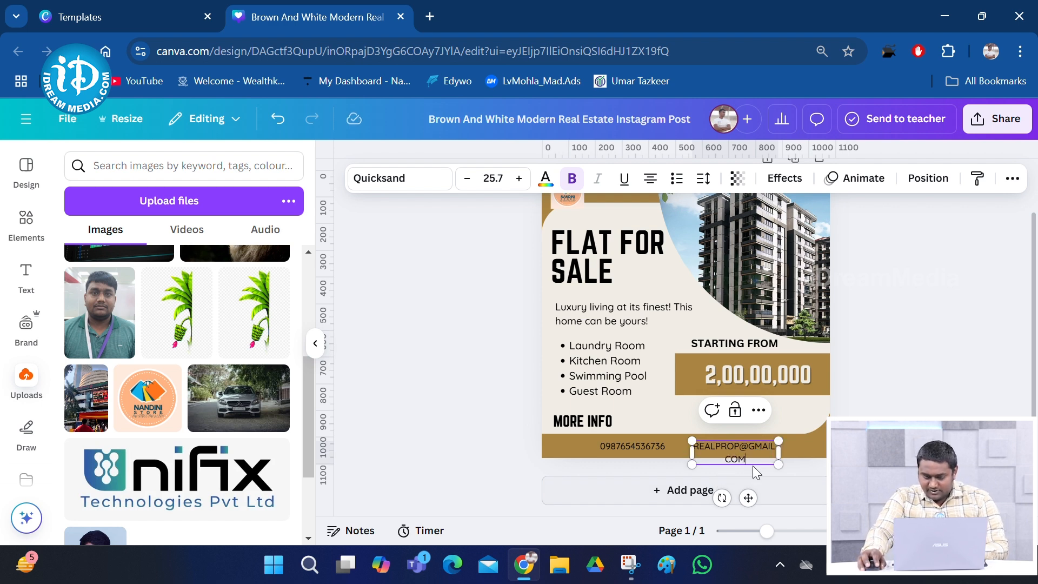
{"action": "left_click_drag", "start_coordinate": [785, 448], "coordinate": [825, 448]}
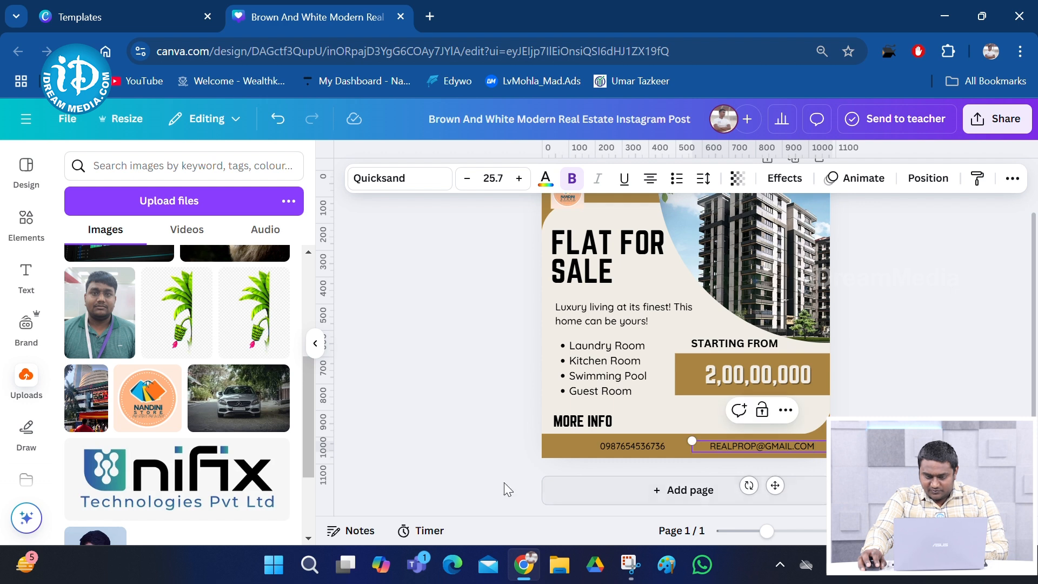
{"action": "left_click", "coordinate": [533, 481]}
Shift the phone number and e-mail address left along the bottom band
{"action": "left_click_drag", "start_coordinate": [630, 451], "coordinate": [589, 452]}
{"action": "left_click_drag", "start_coordinate": [756, 445], "coordinate": [683, 443]}
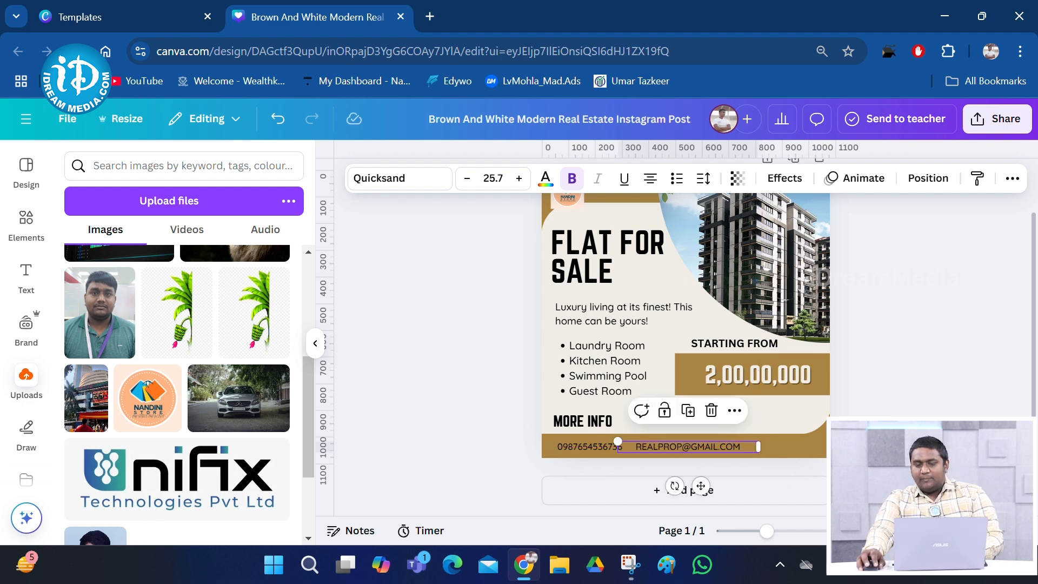
{"action": "key", "text": "Escape"}
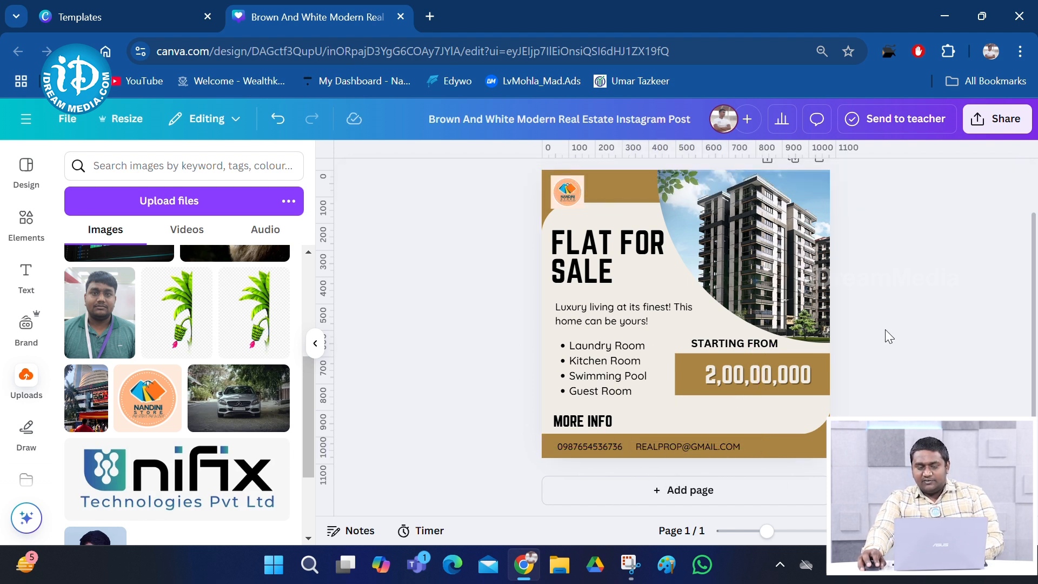
{"action": "left_click", "coordinate": [600, 425]}
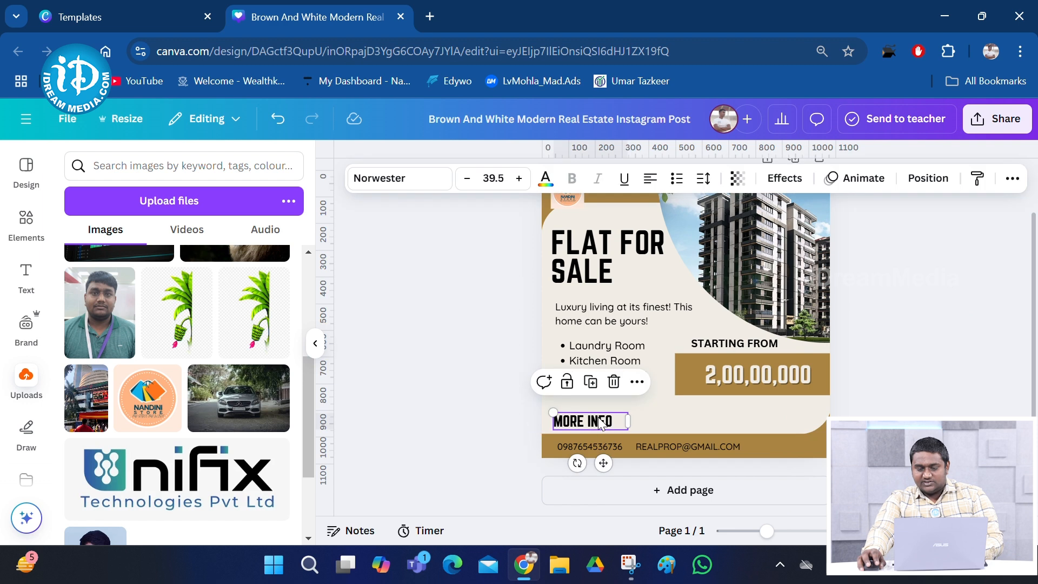
{"action": "left_click", "coordinate": [600, 448]}
{"action": "left_click", "coordinate": [701, 448]}
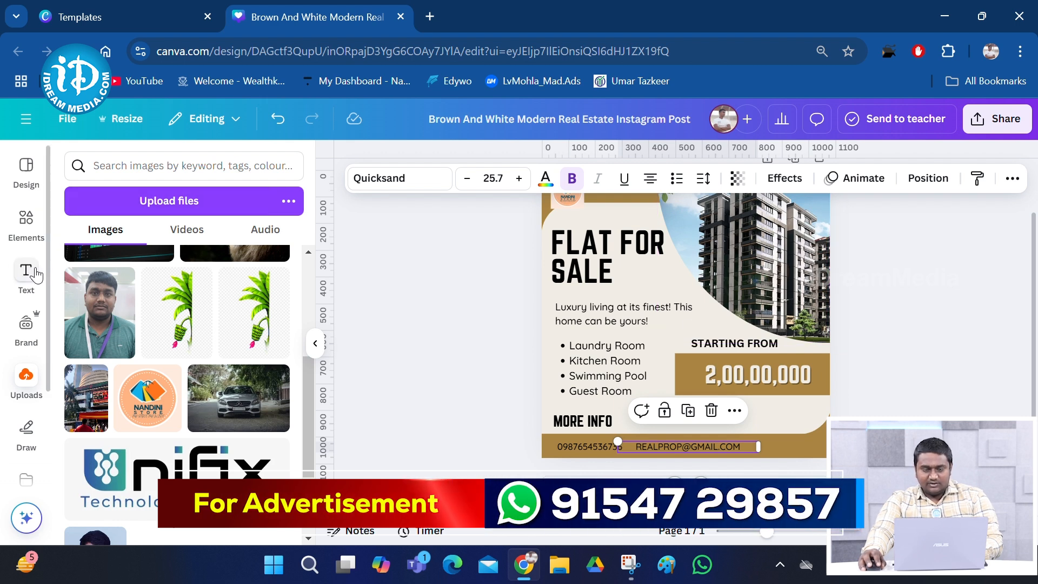
Add a subheading text box reading NEAR RK. PURAM
{"action": "left_click", "coordinate": [34, 273]}
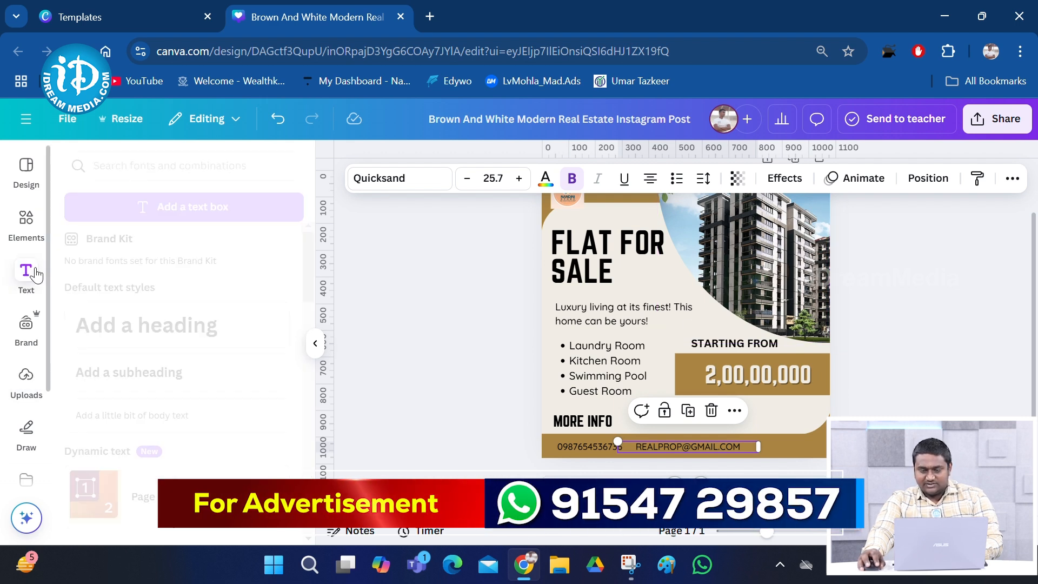
{"action": "left_click", "coordinate": [167, 371]}
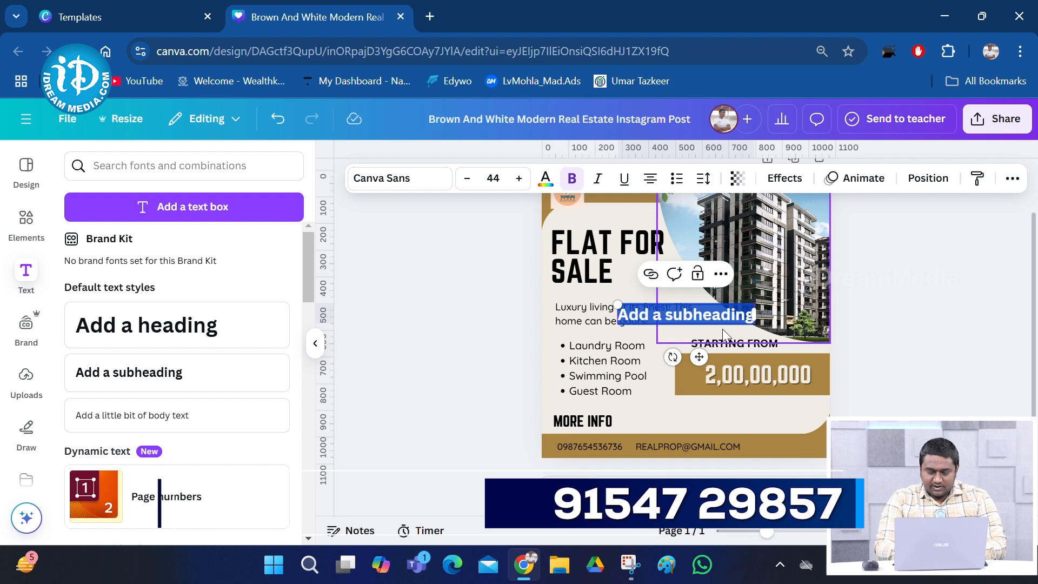
{"action": "type", "text": "RK."}
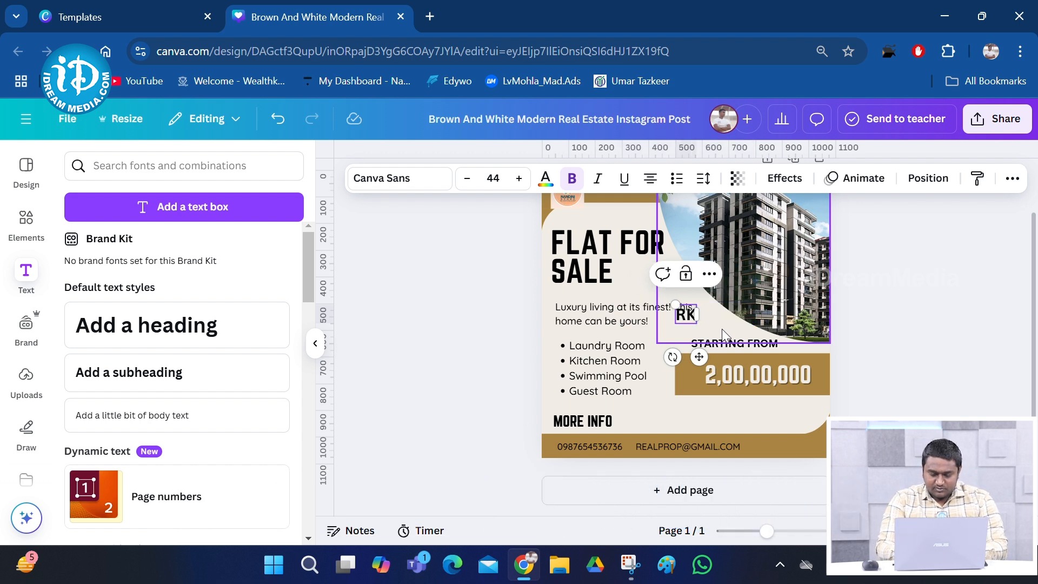
{"action": "key", "text": "BackSpace"}
{"action": "key", "text": "BackSpace"}
{"action": "key", "text": "BackSpace"}
{"action": "key", "text": "BackSpace"}
{"action": "type", "text": "NEAR"}
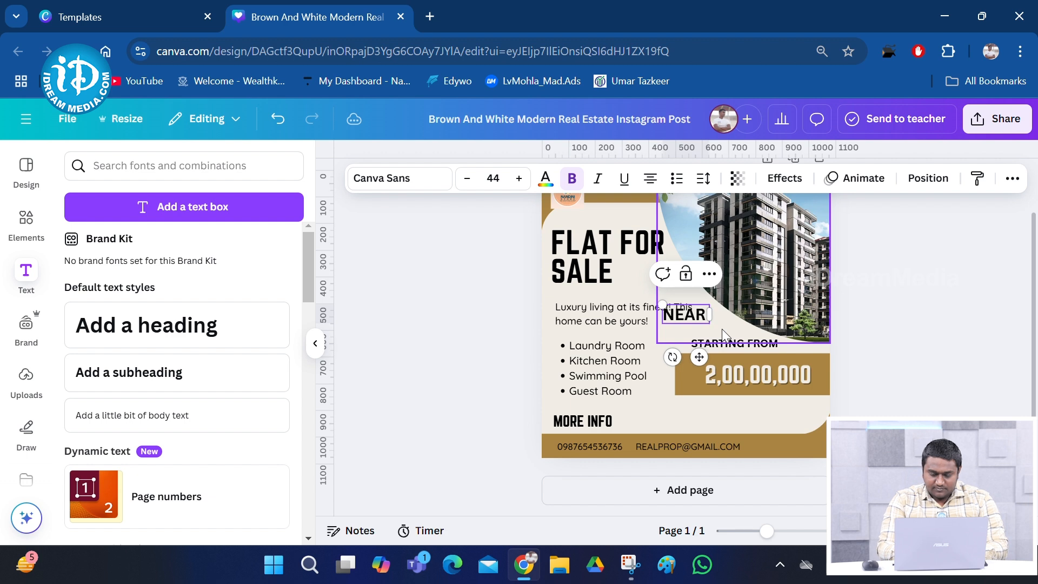
{"action": "type", "text": " RK. P"}
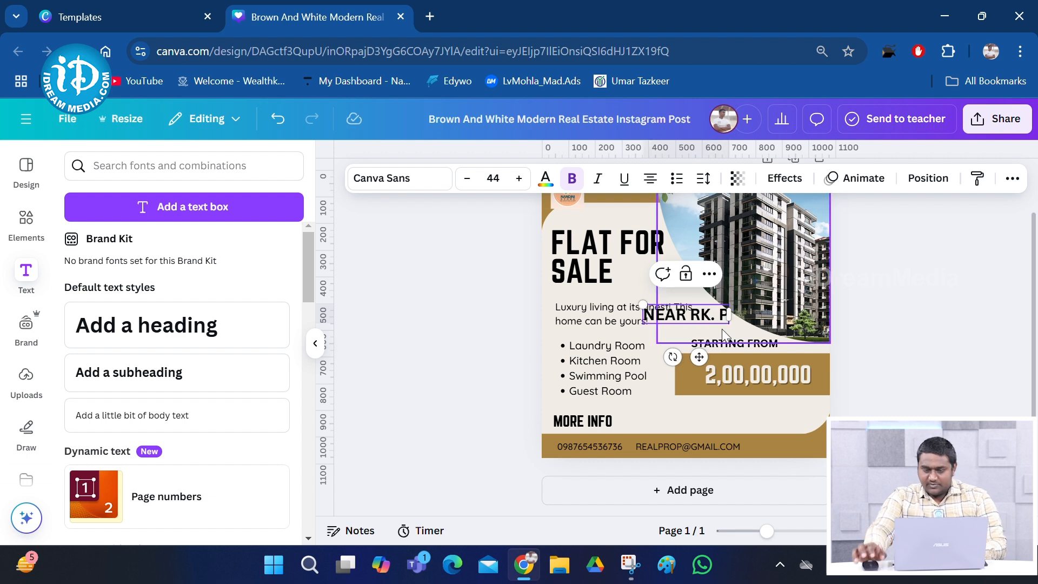
{"action": "type", "text": "URAM"}
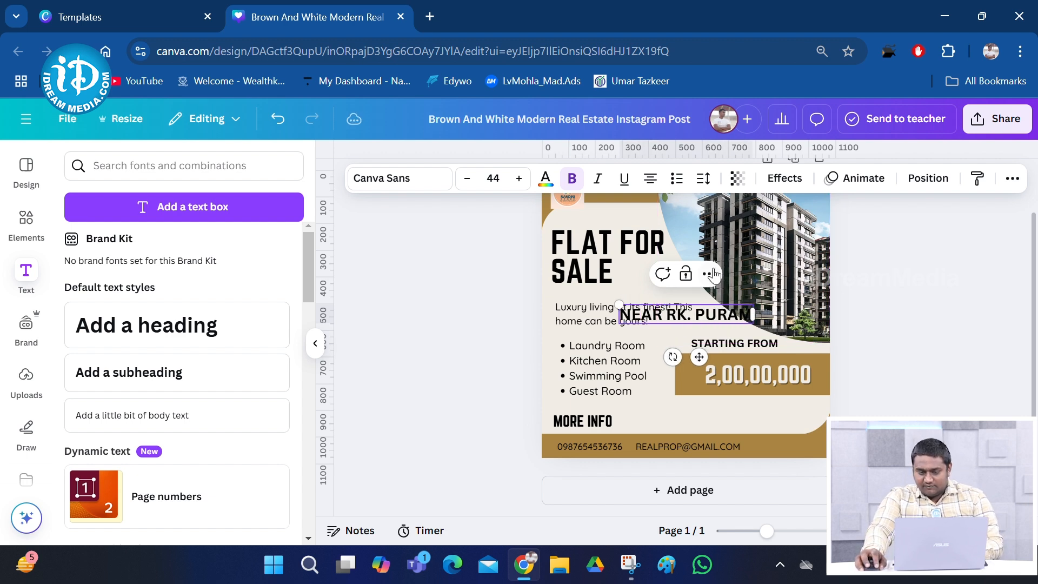
{"action": "left_click", "coordinate": [676, 384]}
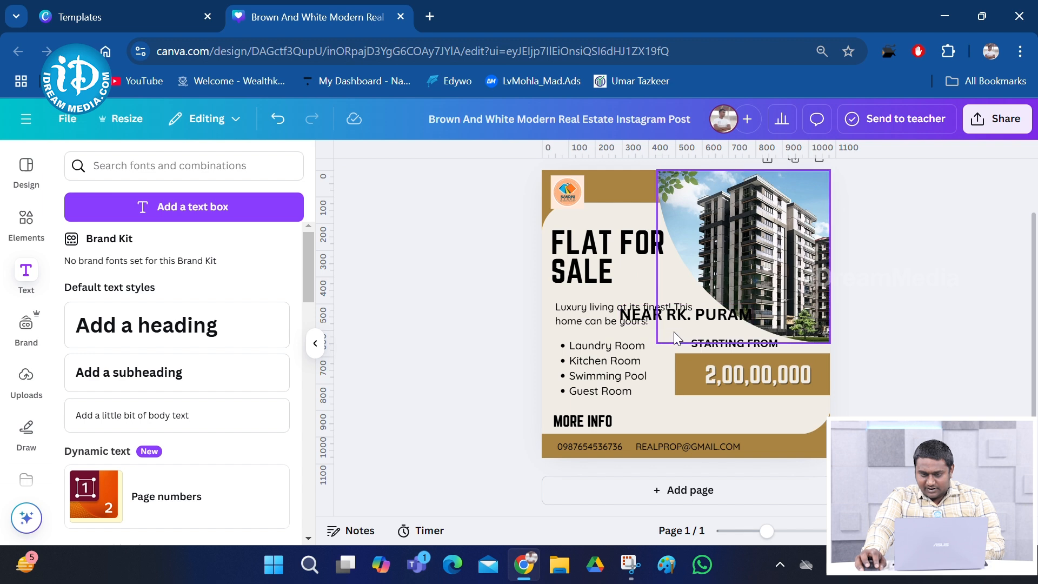
Position NEAR RK. PURAM under the FLAT FOR SALE heading, shrunk to size 28.4
{"action": "left_click_drag", "start_coordinate": [696, 309], "coordinate": [628, 287]}
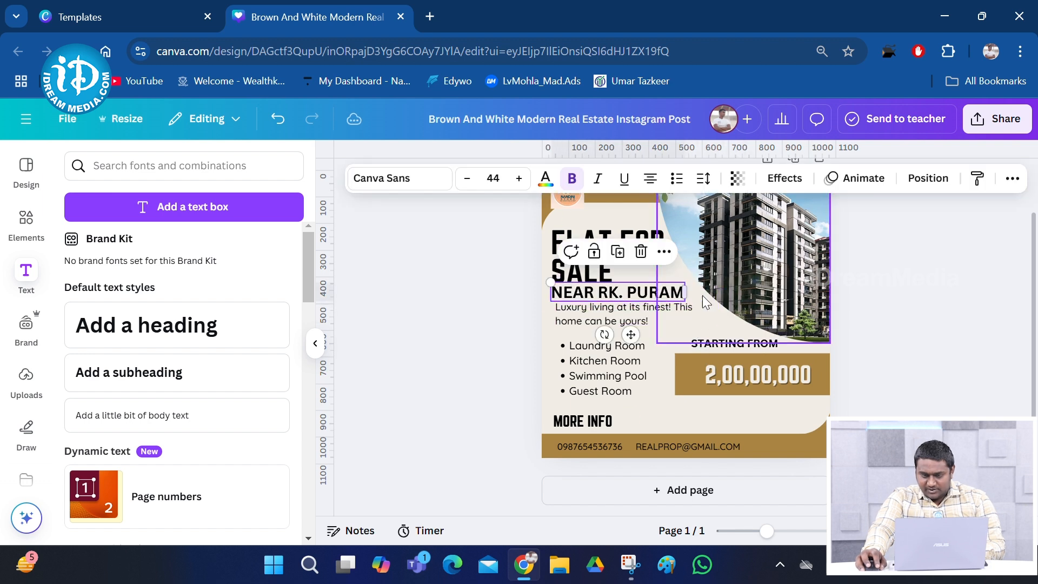
{"action": "left_click_drag", "start_coordinate": [551, 282], "coordinate": [633, 299]}
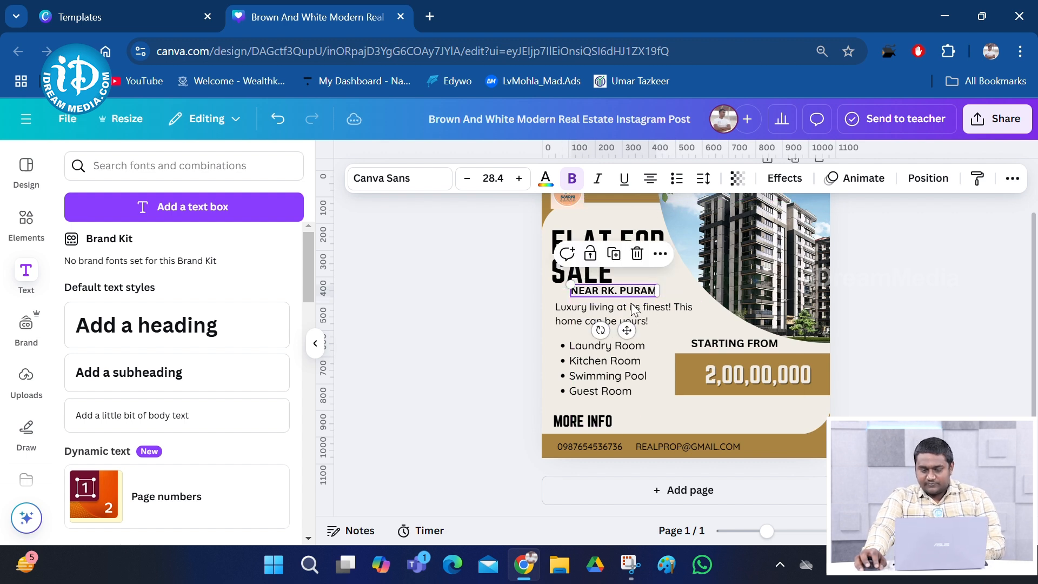
{"action": "key", "text": "Escape"}
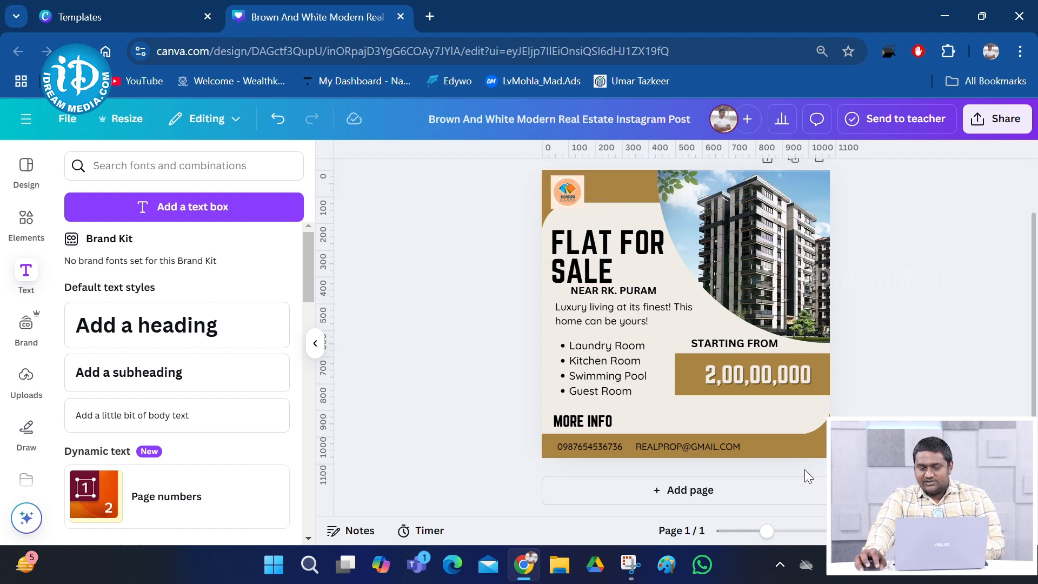
Undo the accidental move of the brown footer strip, leaving the footer unchanged
{"action": "left_click", "coordinate": [587, 453]}
{"action": "left_click", "coordinate": [724, 444]}
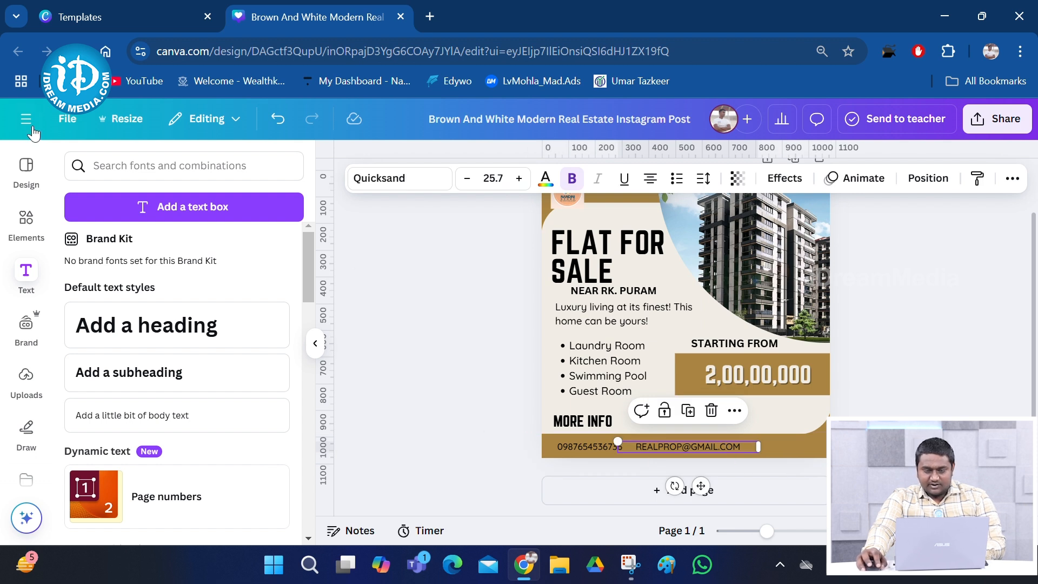
{"action": "left_click", "coordinate": [26, 271]}
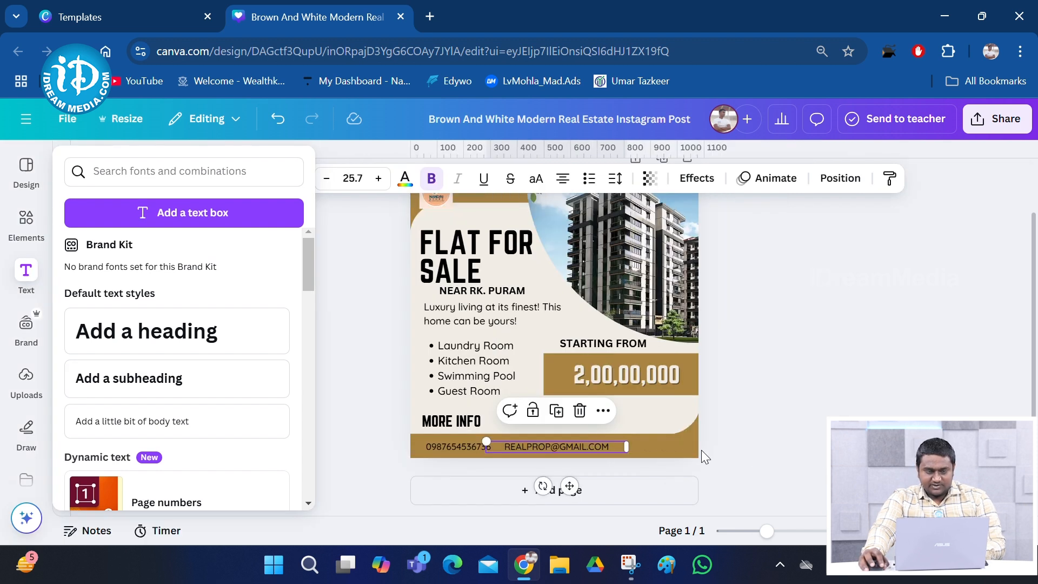
{"action": "left_click", "coordinate": [26, 272]}
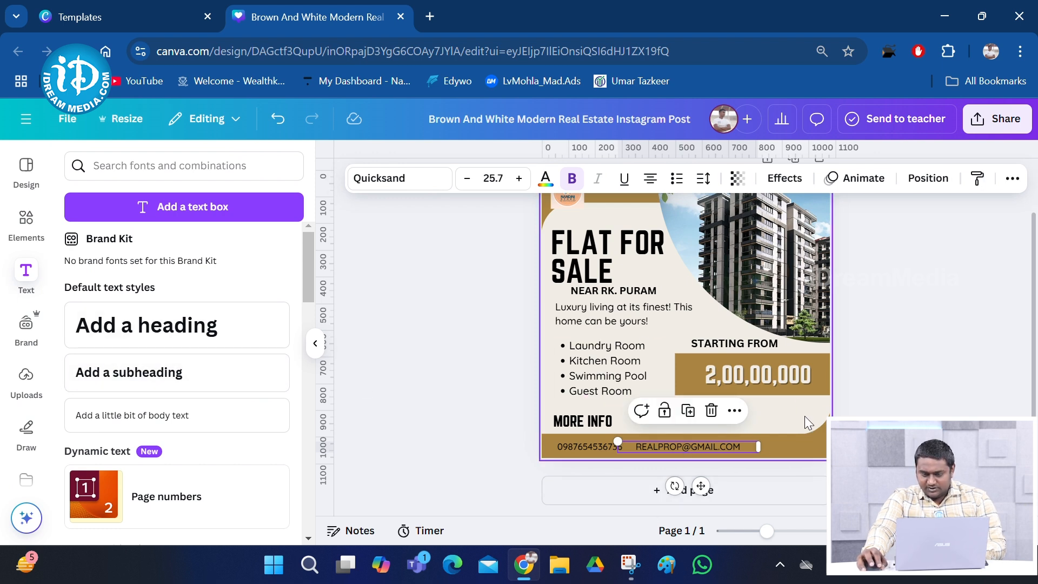
{"action": "left_click", "coordinate": [732, 456]}
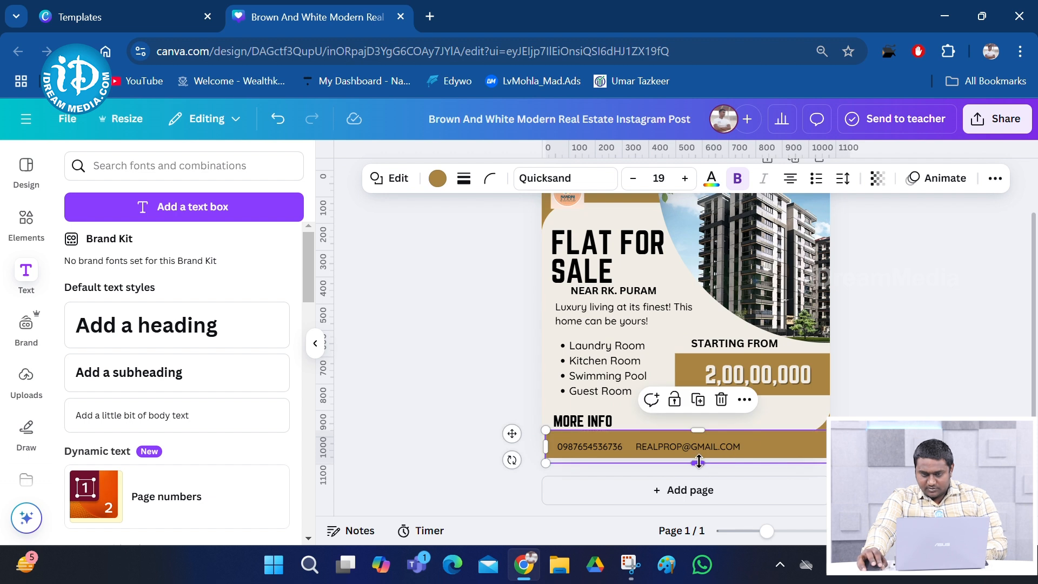
{"action": "key", "text": "ctrl+z"}
{"action": "left_click", "coordinate": [848, 455]}
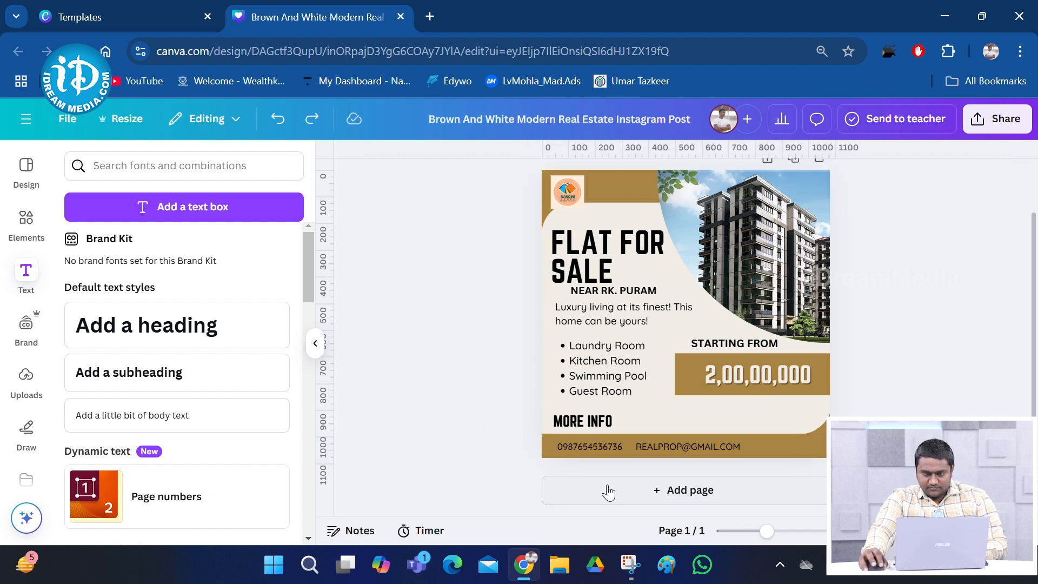
Add a second page holding a subheading text box that reads realprop.co.in
{"action": "left_click", "coordinate": [689, 488]}
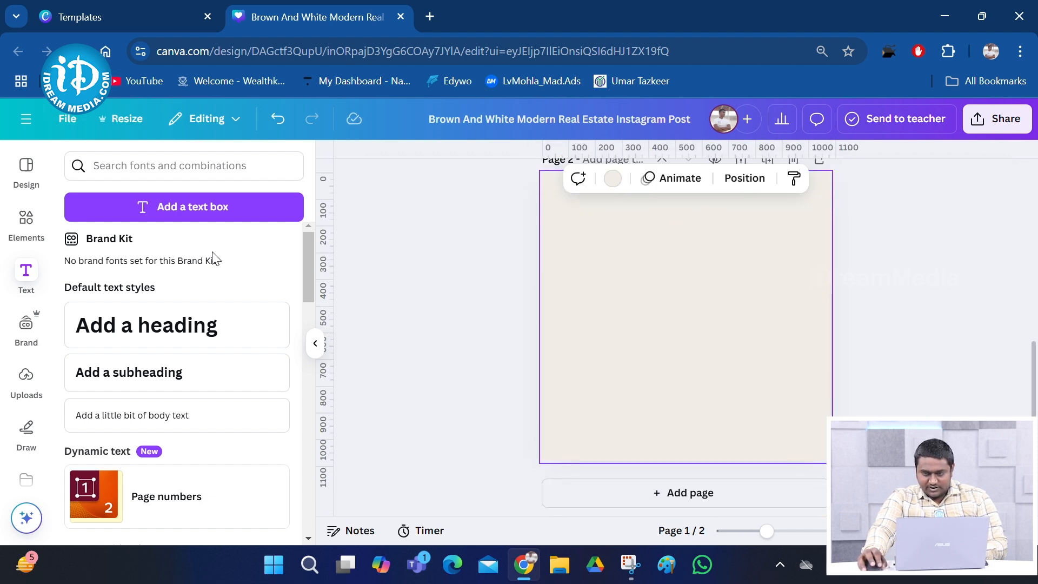
{"action": "left_click", "coordinate": [169, 368]}
{"action": "left_click", "coordinate": [695, 324]}
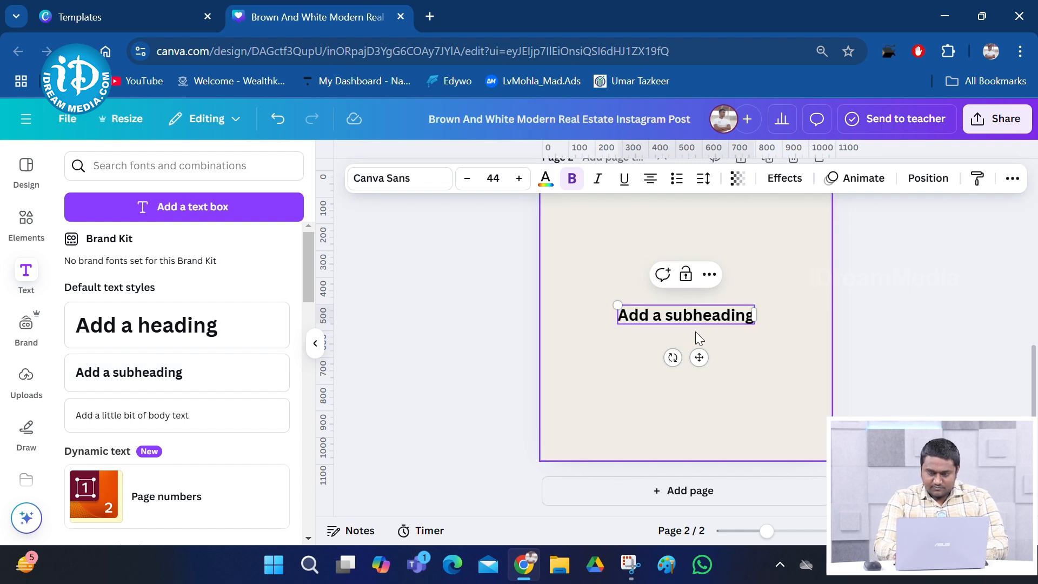
{"action": "key", "text": "BackSpace"}
{"action": "key", "text": "BackSpace"}
{"action": "key", "text": "BackSpace"}
{"action": "key", "text": "BackSpace"}
{"action": "key", "text": "BackSpace"}
{"action": "key", "text": "BackSpace"}
{"action": "key", "text": "BackSpace"}
{"action": "key", "text": "BackSpace"}
{"action": "key", "text": "BackSpace"}
{"action": "key", "text": "BackSpace"}
{"action": "key", "text": "BackSpace"}
{"action": "key", "text": "BackSpace"}
{"action": "type", "text": "REALP"}
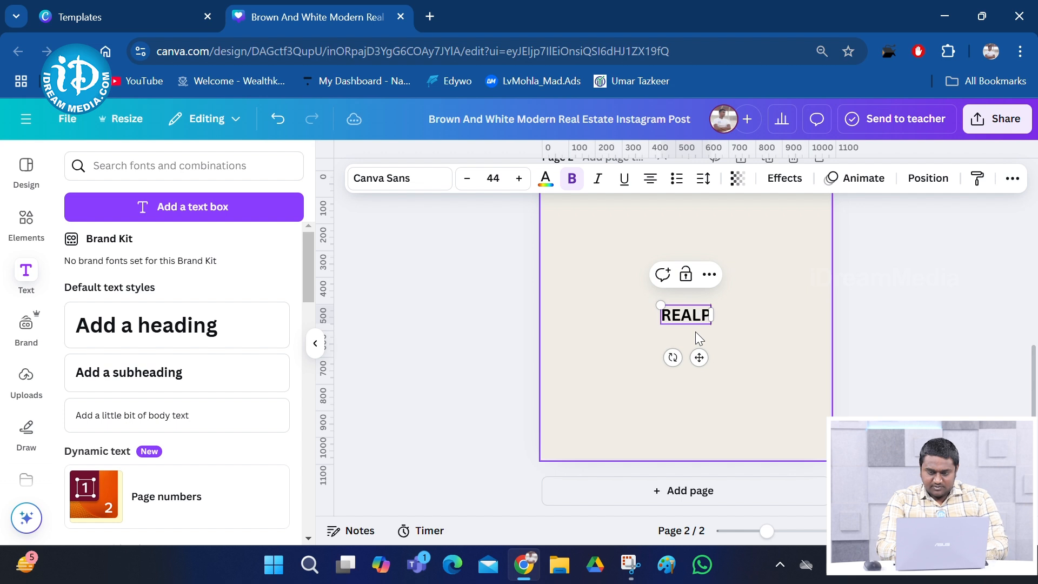
{"action": "key", "text": "BackSpace"}
{"action": "key", "text": "BackSpace"}
{"action": "key", "text": "BackSpace"}
{"action": "key", "text": "BackSpace"}
{"action": "key", "text": "BackSpace"}
{"action": "key", "text": "BackSpace"}
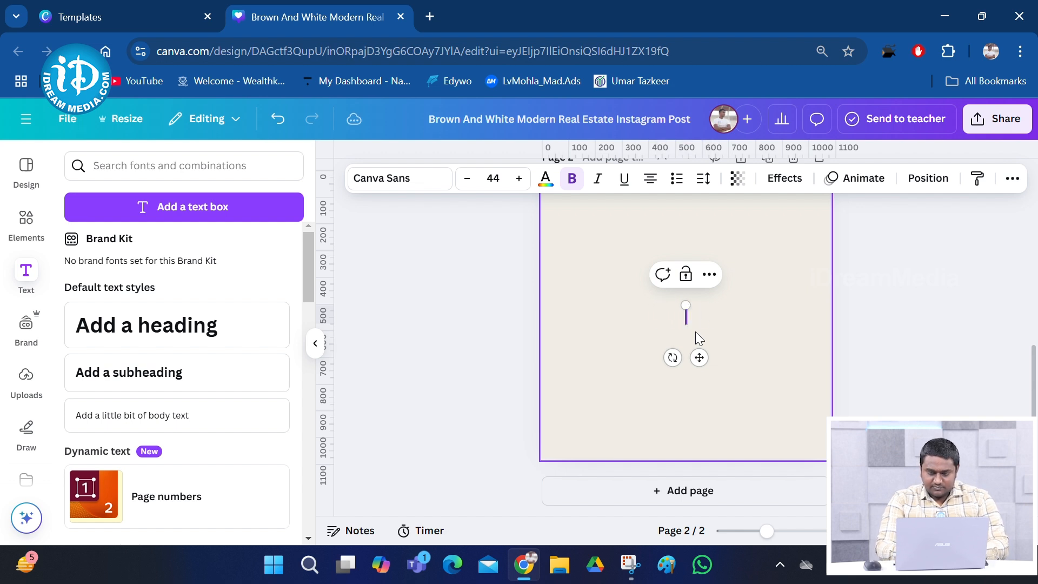
{"action": "type", "text": "realprop"}
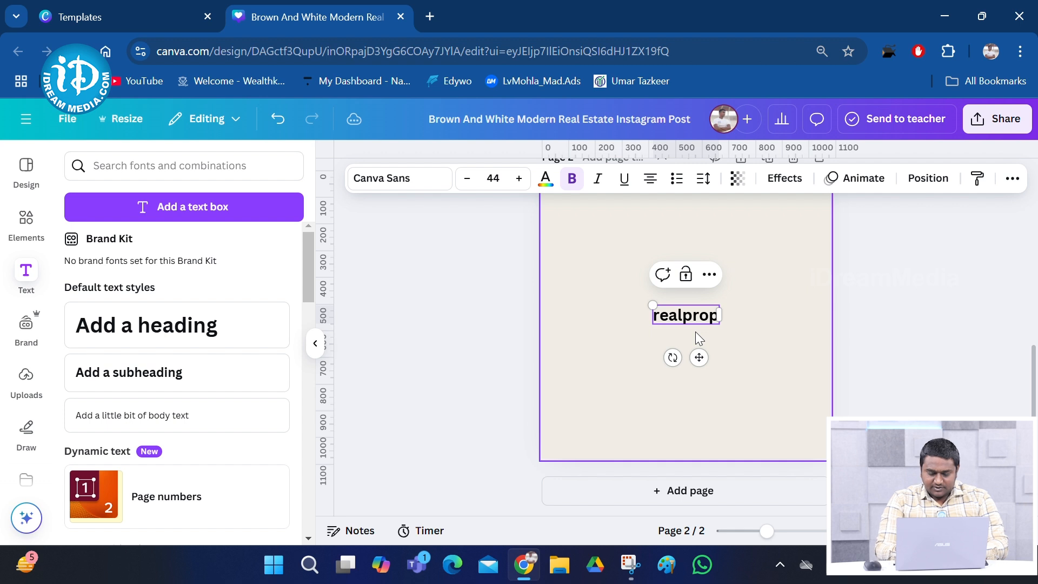
{"action": "type", "text": ".c"}
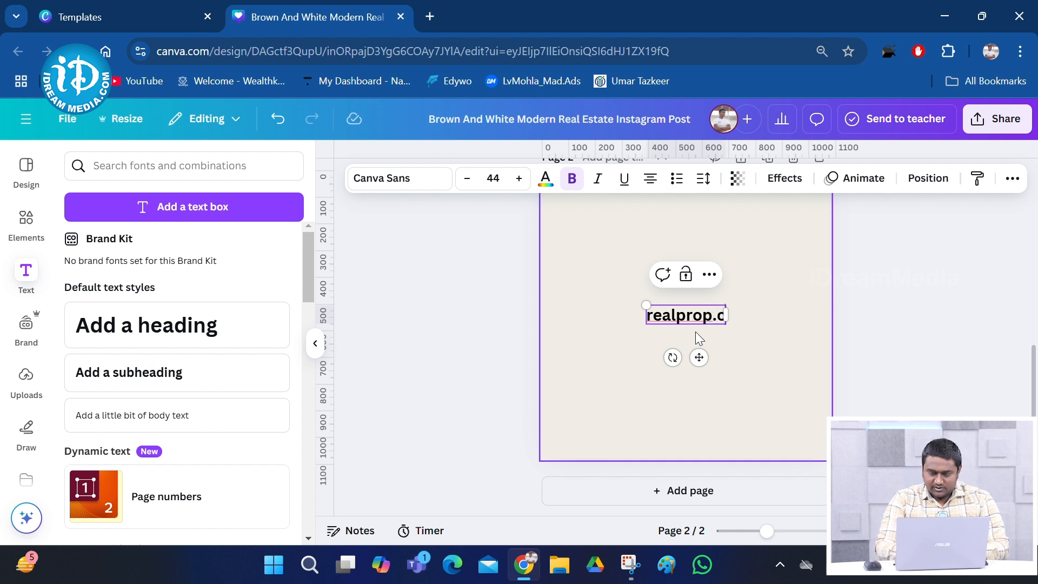
{"action": "type", "text": "o.in"}
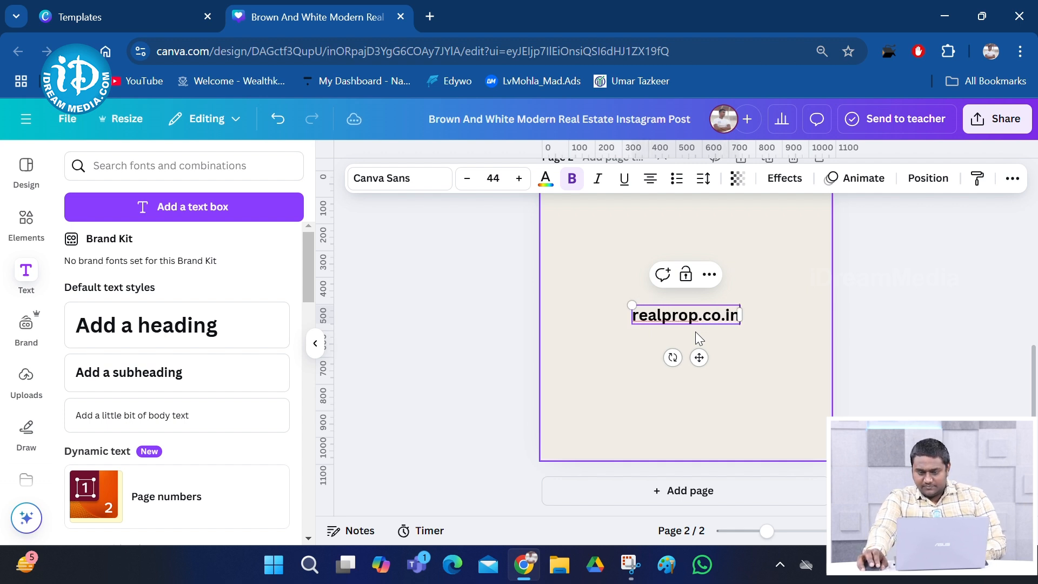
{"action": "right_click", "coordinate": [684, 323]}
Shrink the realprop.co.in text to about 20.4 and place it in page 1's footer beside the e-mail
{"action": "left_click", "coordinate": [934, 389]}
{"action": "scroll", "coordinate": [616, 344], "scroll_direction": "up", "scroll_amount": 4}
{"action": "scroll", "coordinate": [699, 452], "scroll_direction": "down", "scroll_amount": 1}
{"action": "left_click_drag", "start_coordinate": [737, 492], "coordinate": [791, 407]}
{"action": "left_click_drag", "start_coordinate": [689, 393], "coordinate": [752, 444]}
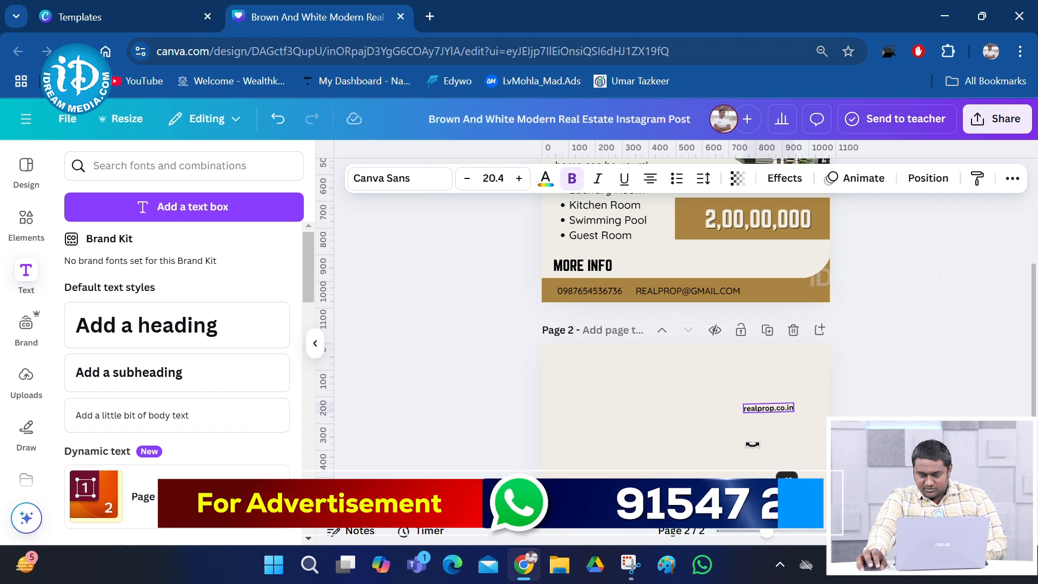
{"action": "left_click_drag", "start_coordinate": [770, 409], "coordinate": [778, 294]}
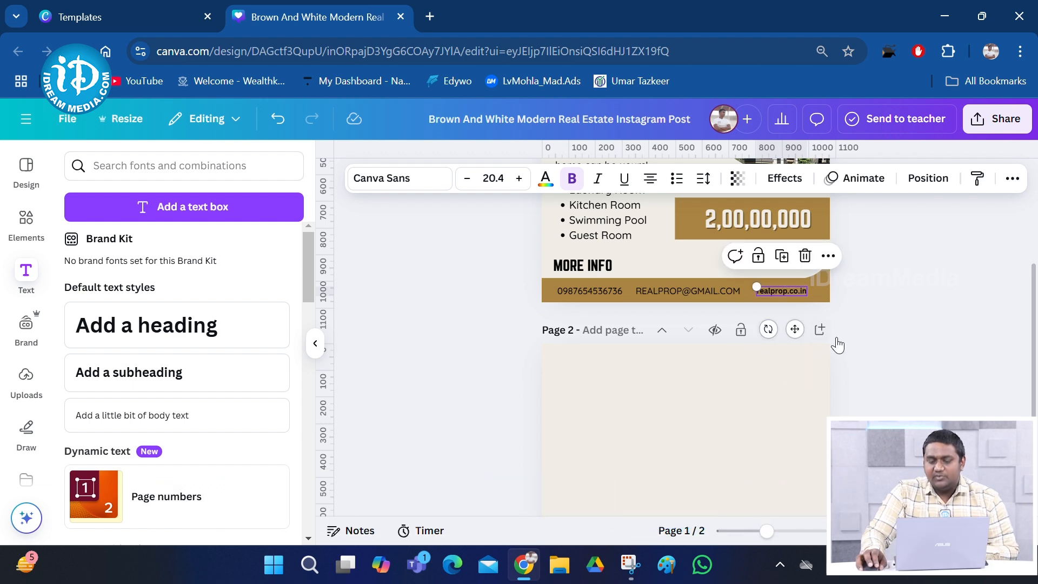
{"action": "scroll", "coordinate": [864, 336], "scroll_direction": "up", "scroll_amount": 4}
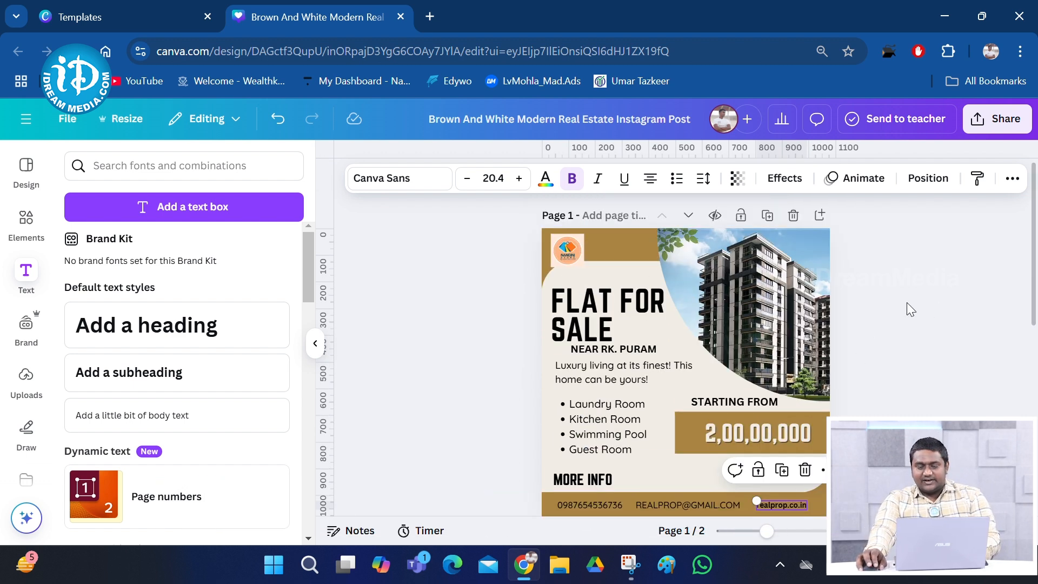
{"action": "left_click", "coordinate": [947, 402]}
{"action": "scroll", "coordinate": [924, 276], "scroll_direction": "down", "scroll_amount": 2}
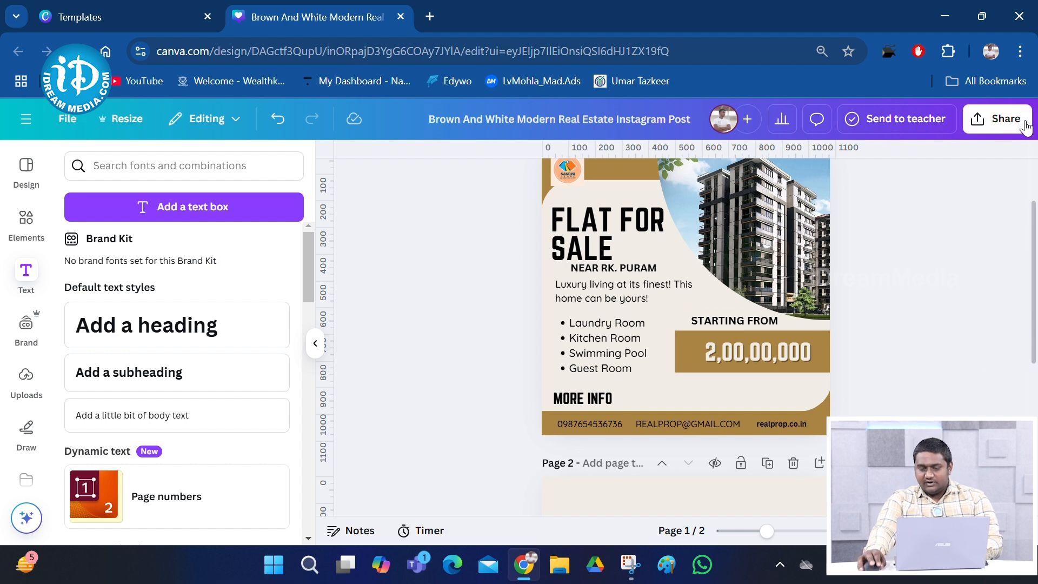
Download the design as a JPG and open the resulting zip from the browser's downloads
{"action": "left_click", "coordinate": [997, 118]}
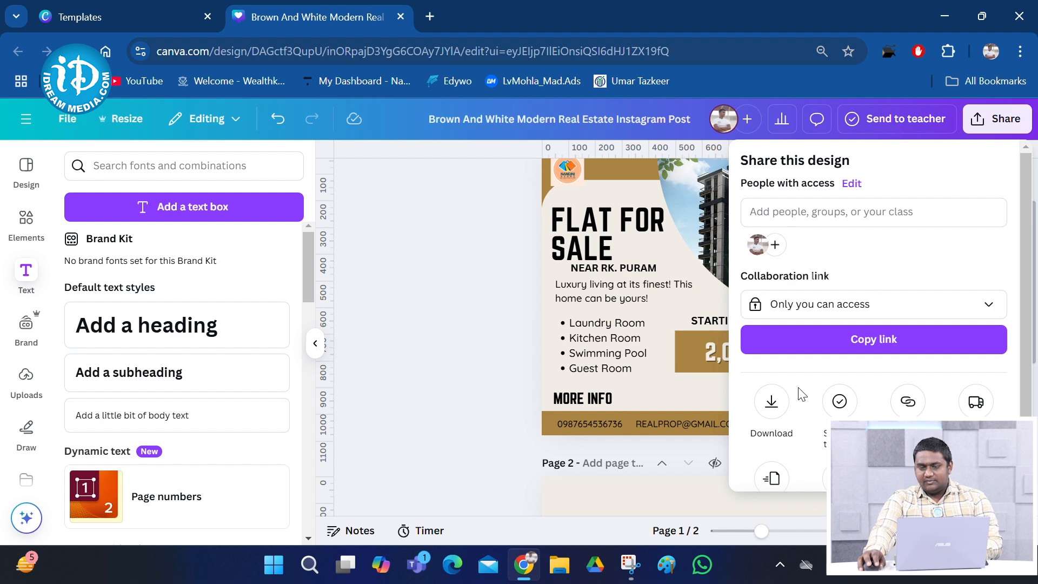
{"action": "left_click", "coordinate": [771, 401]}
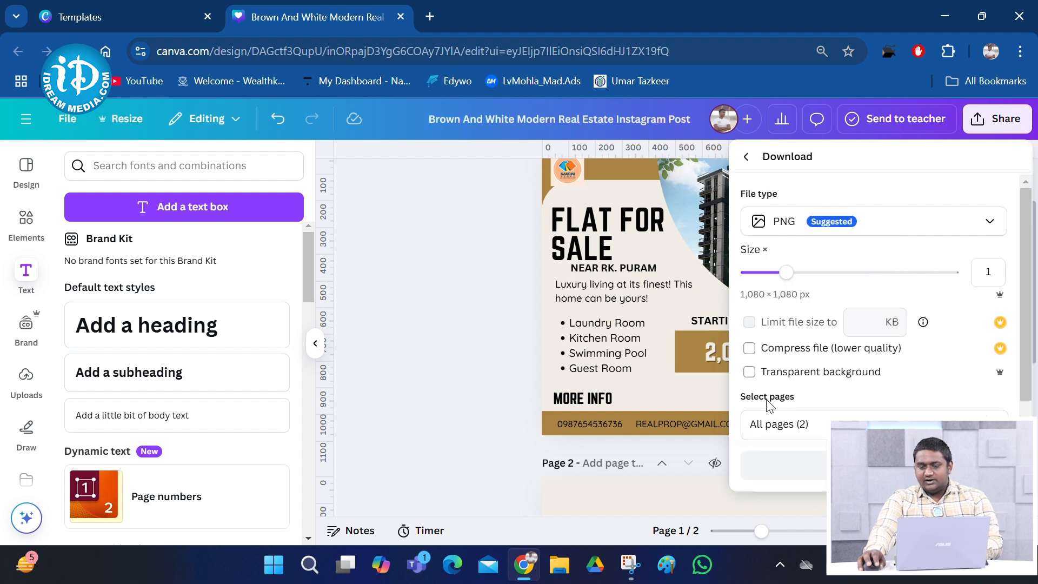
{"action": "left_click", "coordinate": [899, 234]}
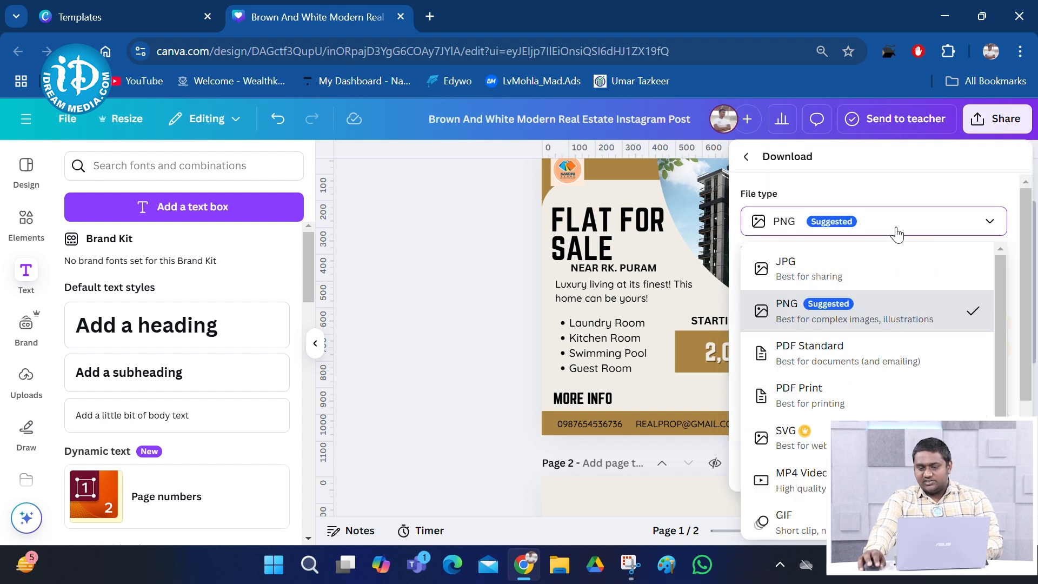
{"action": "left_click", "coordinate": [787, 263]}
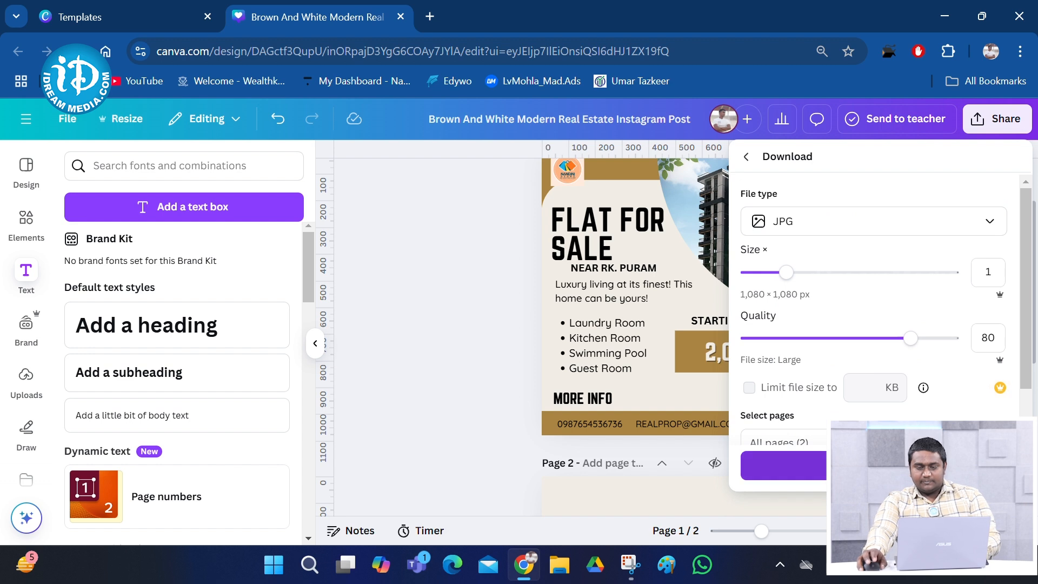
{"action": "left_click", "coordinate": [794, 466]}
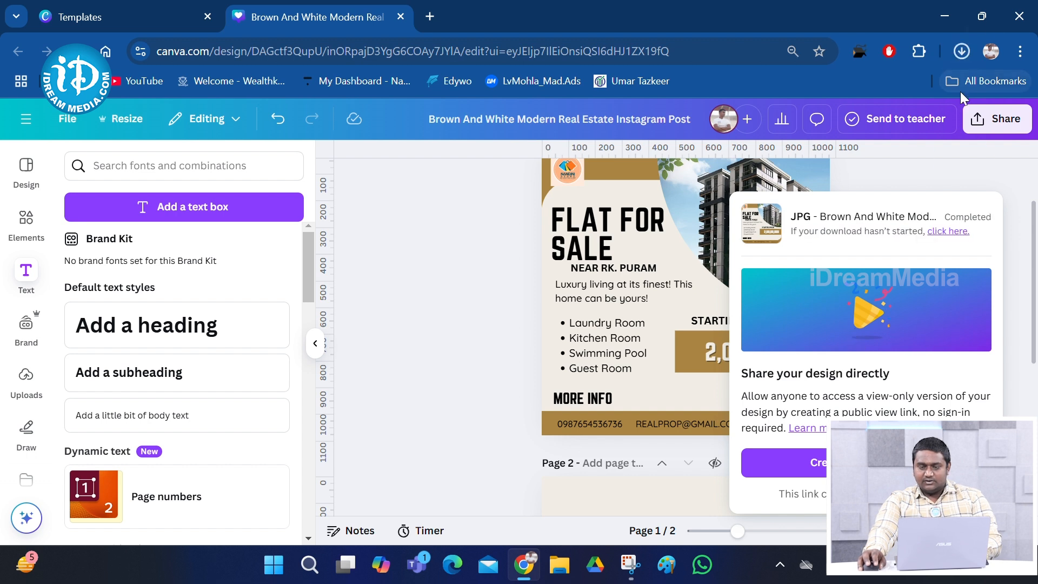
{"action": "left_click", "coordinate": [960, 50]}
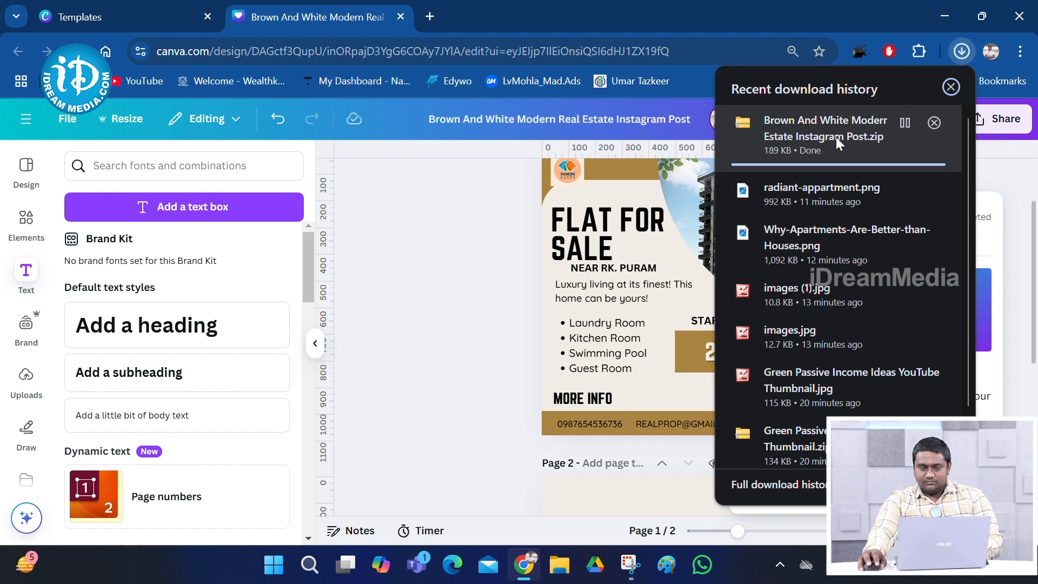
{"action": "left_click", "coordinate": [904, 122]}
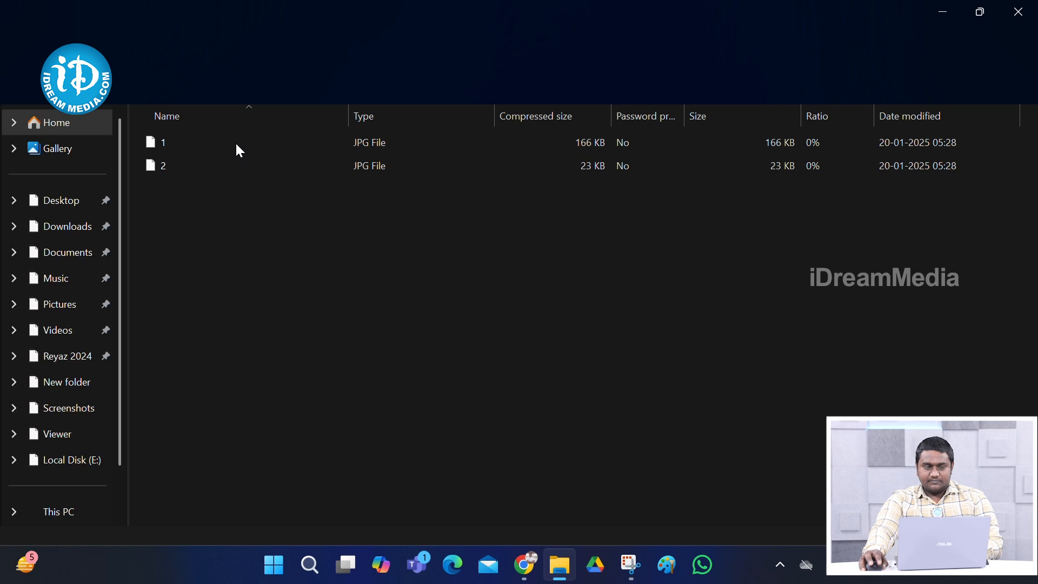
Open 1.jpg from the extracted zip in Microsoft Office Picture Manager
{"action": "left_click", "coordinate": [234, 142]}
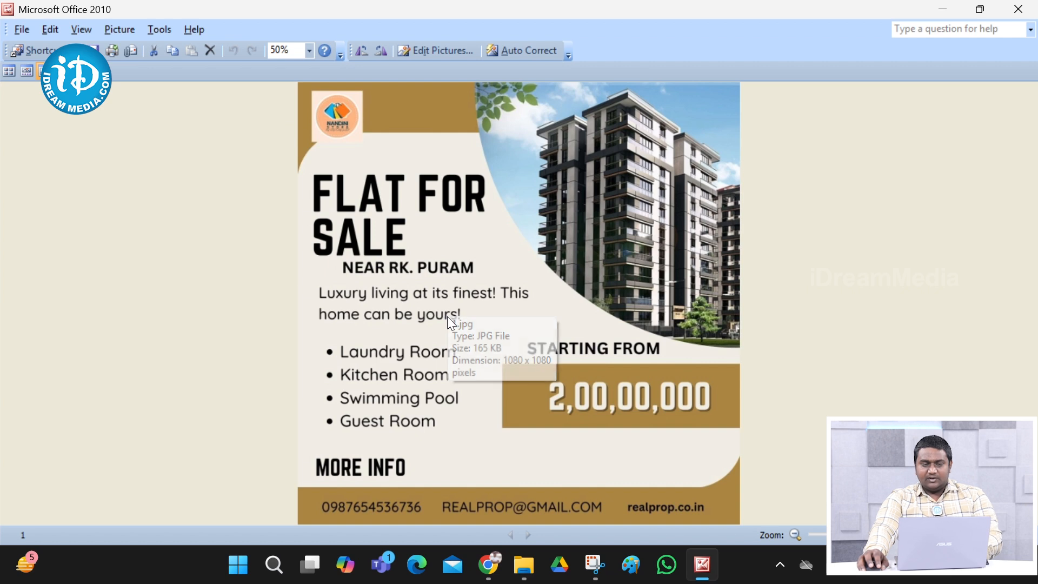
{"action": "key", "text": "XF86MonBrightnessUp"}
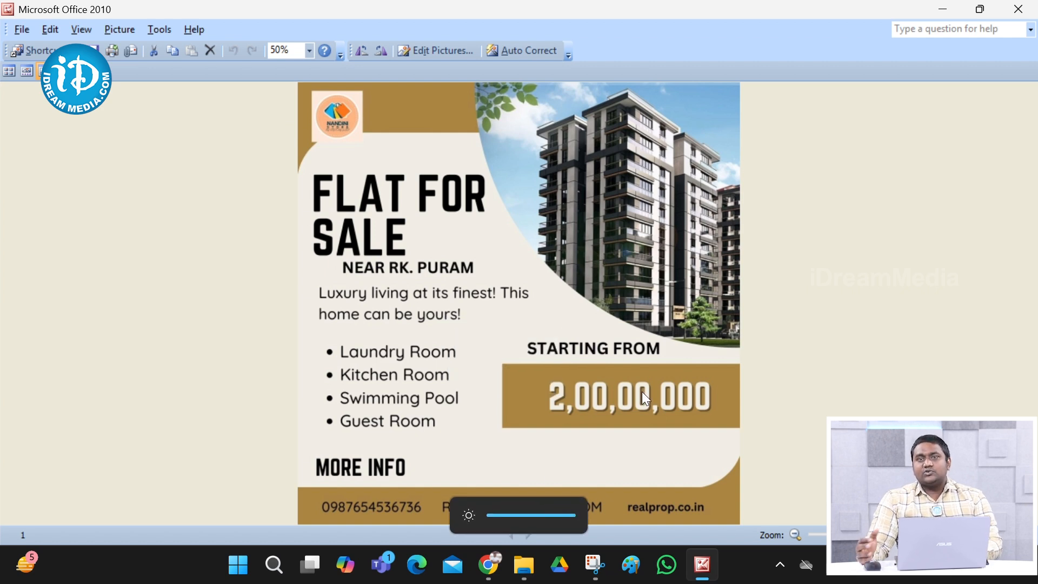